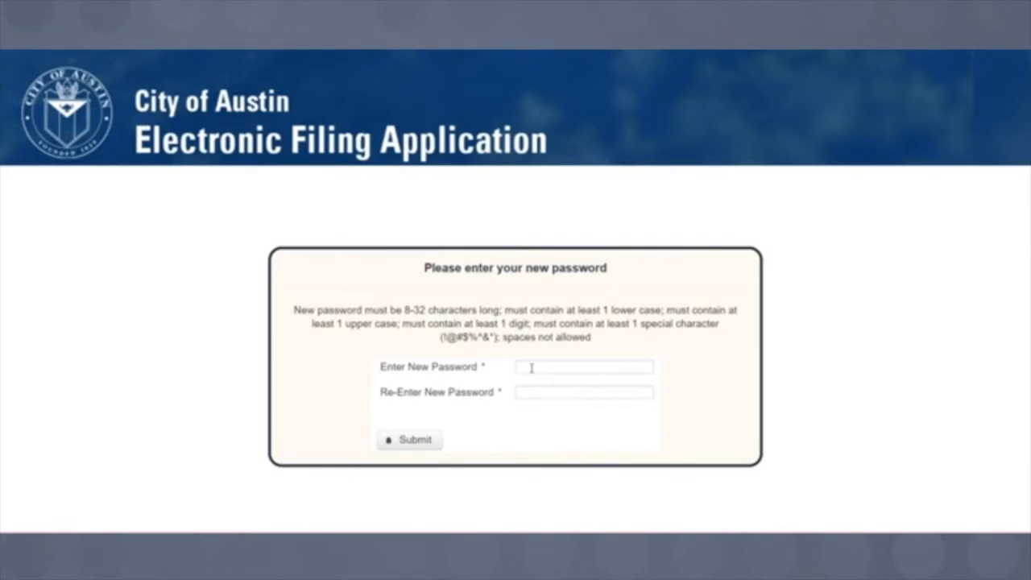
- Enter the new account password in both password fields and submit it
click(532, 368)
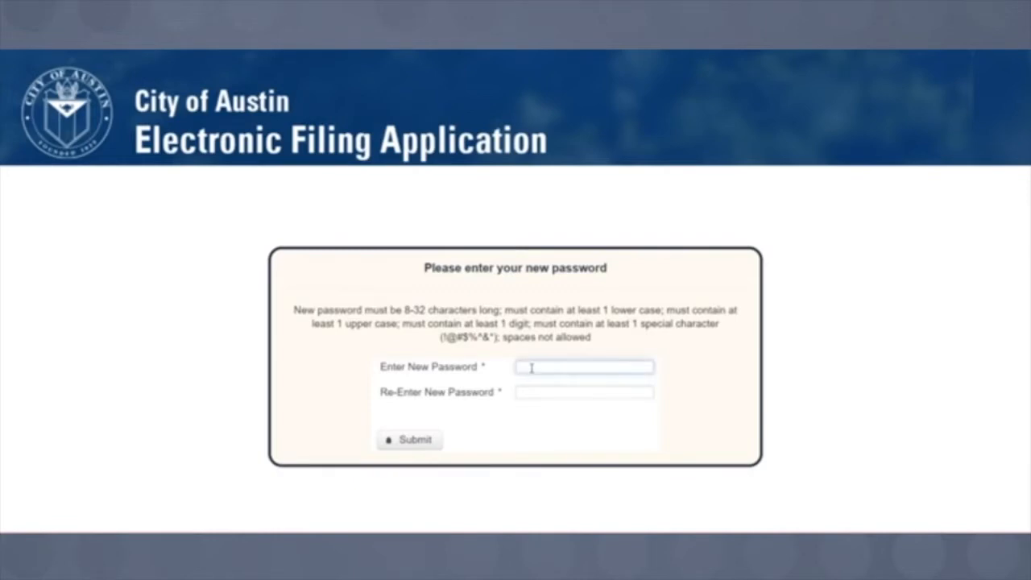
text(••••••••••••)
click(537, 394)
text(•••••••••••••)
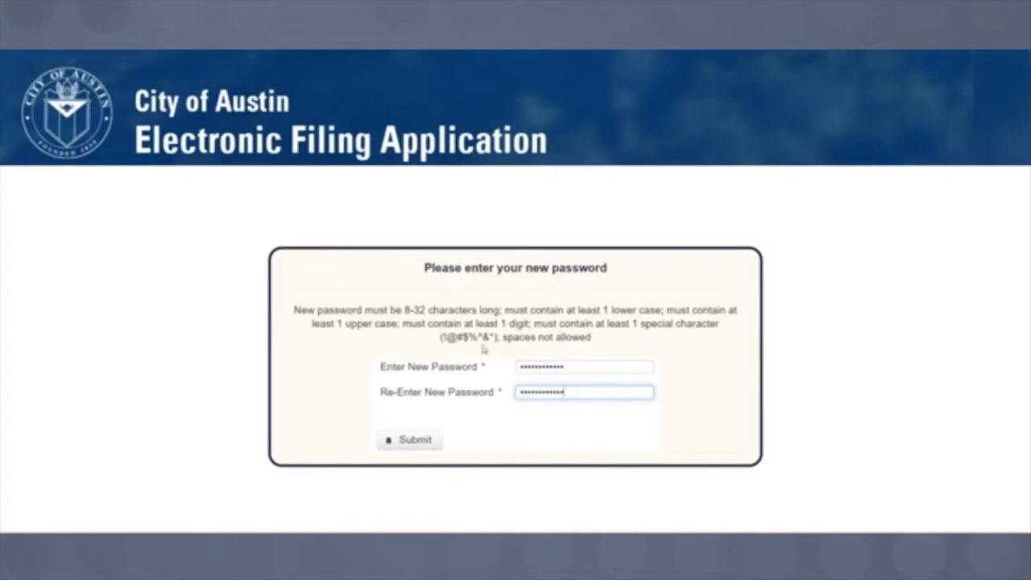
click(416, 448)
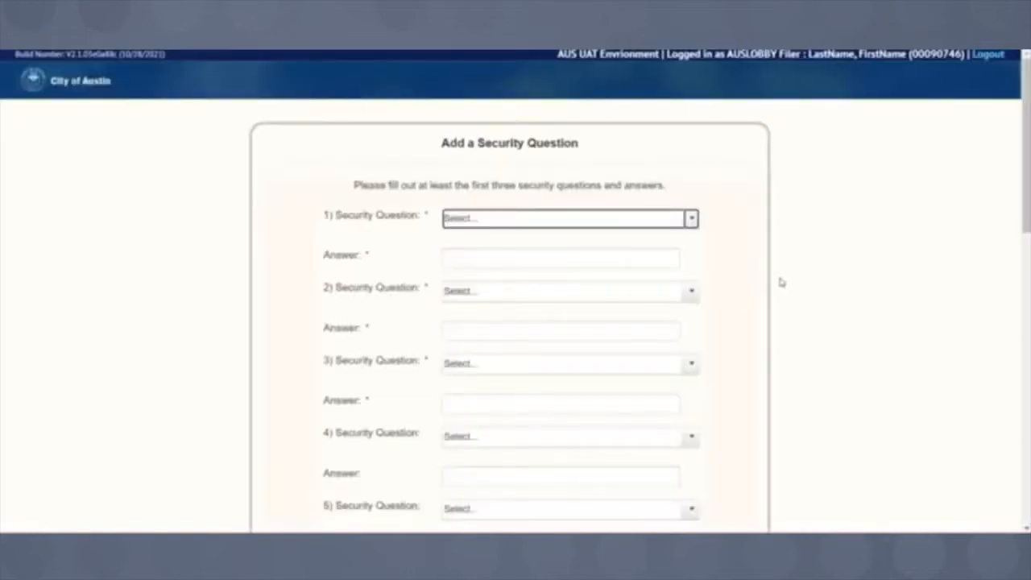
- Choose the sixth-grade school and father's day of birth questions, answering 'a' and 'b'
click(692, 220)
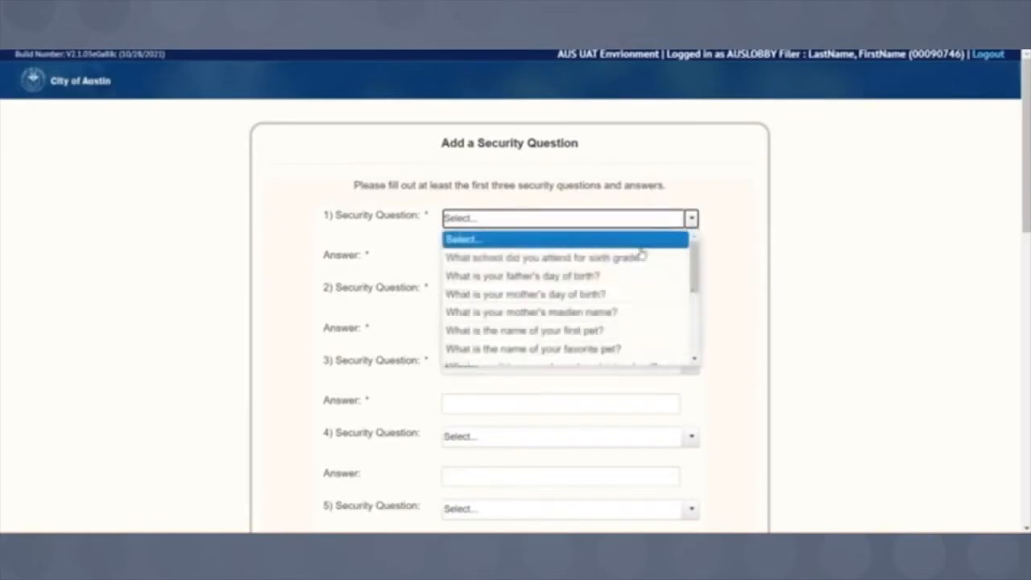
click(639, 257)
click(568, 256)
text(a)
click(690, 292)
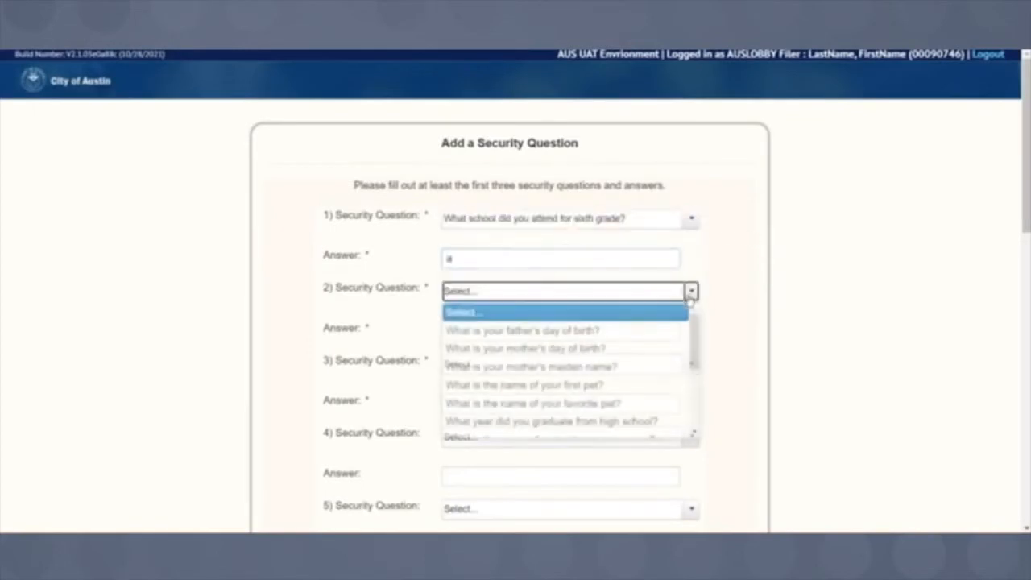
click(631, 330)
click(553, 330)
text(b)
- Set the third question to mother's day of birth with answer 'c' and save all three
click(696, 372)
click(610, 403)
click(550, 400)
text(c)
click(863, 263)
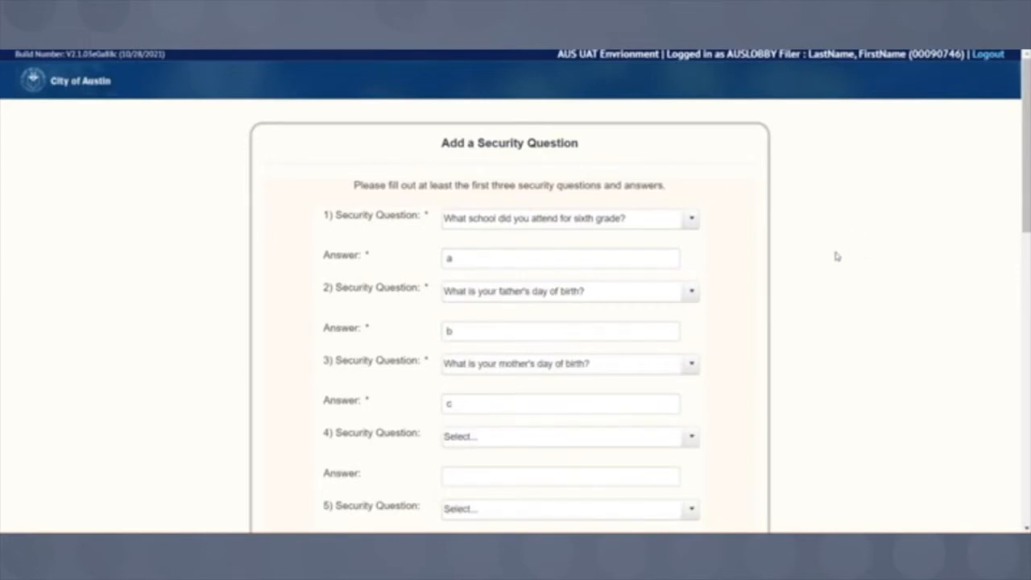
scroll(835, 255, down, 3)
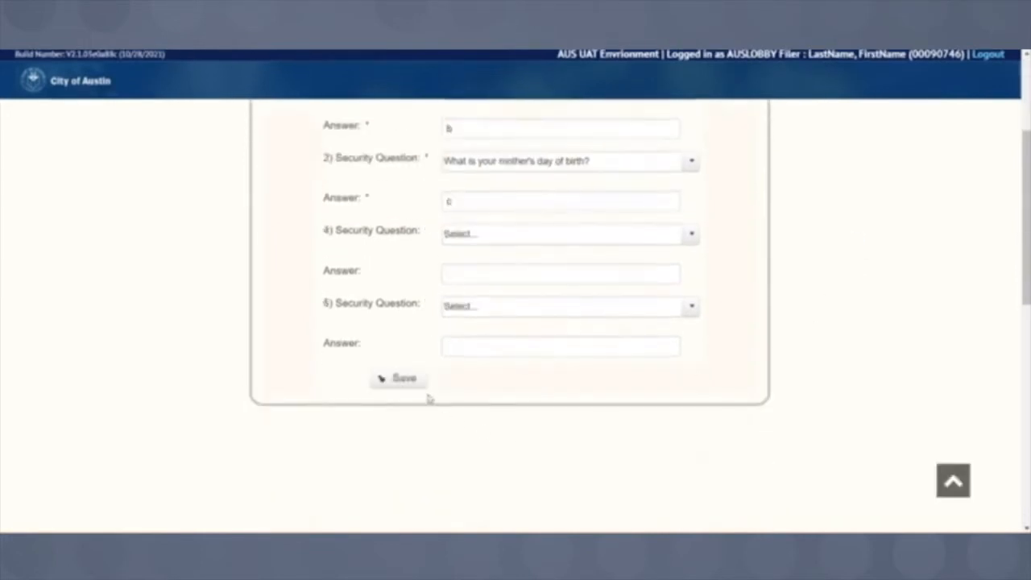
click(400, 379)
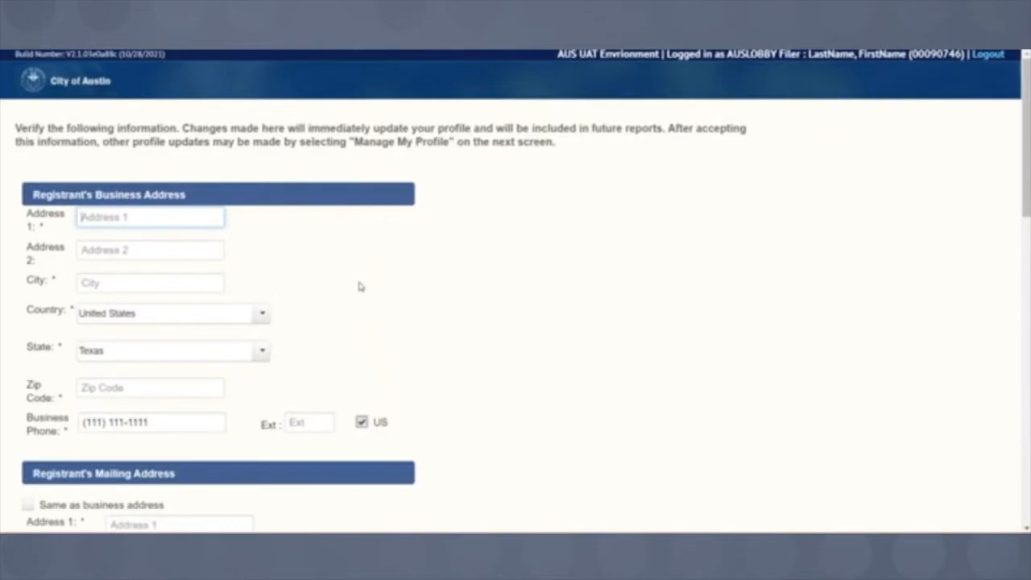
- Enter the business address 301 W. 2nd ST., Austin, zip code 78701
text(301 W. 2nd ST.)
click(128, 285)
text(Austin)
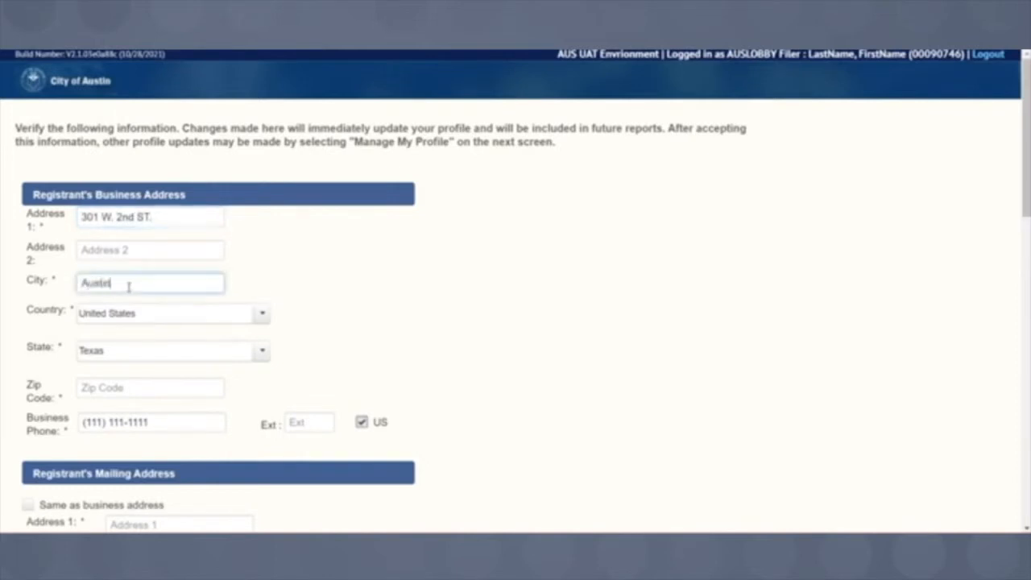
click(83, 386)
text(78701)
click(364, 320)
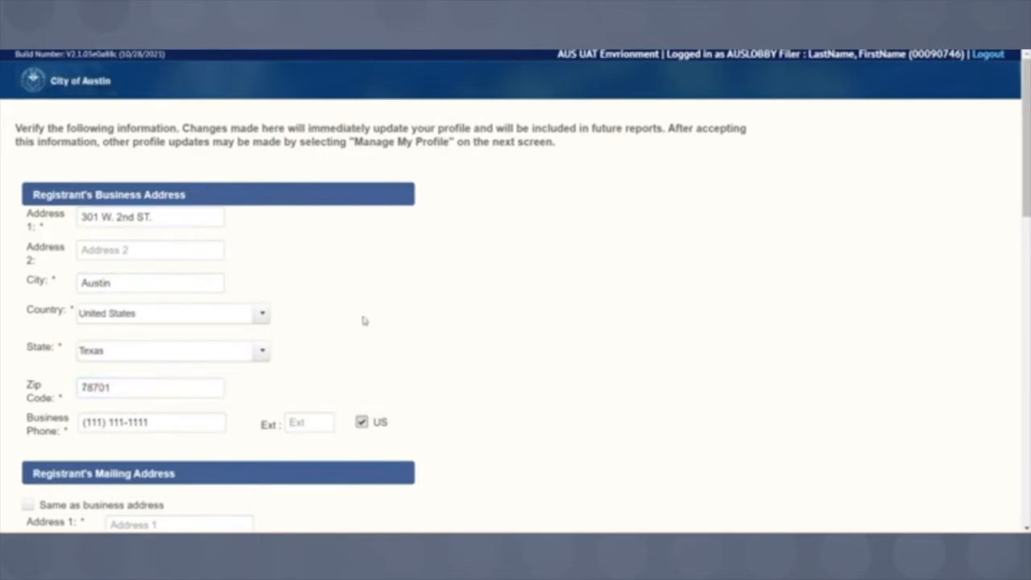
scroll(379, 316, down, 3)
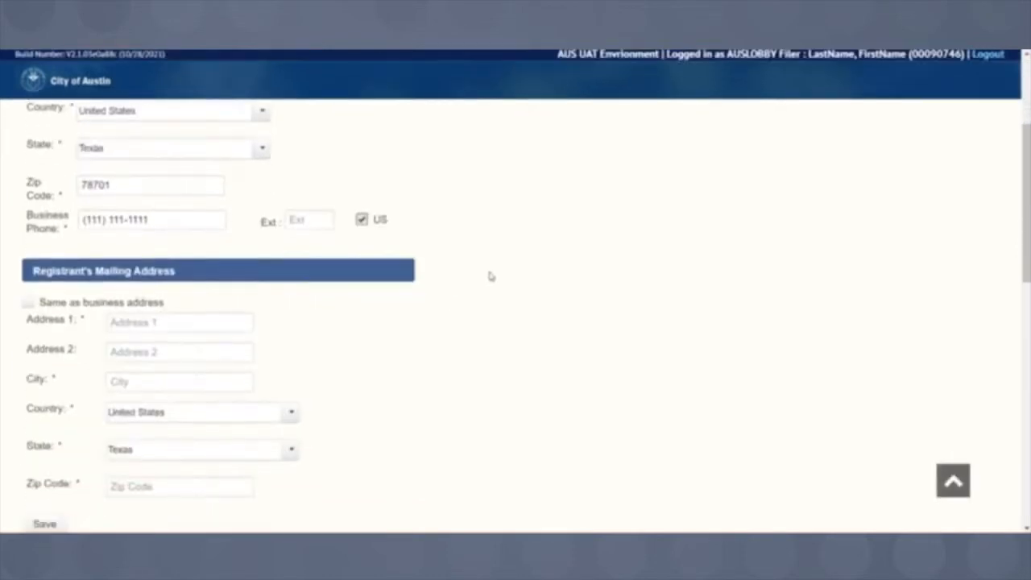
scroll(459, 316, down, 1)
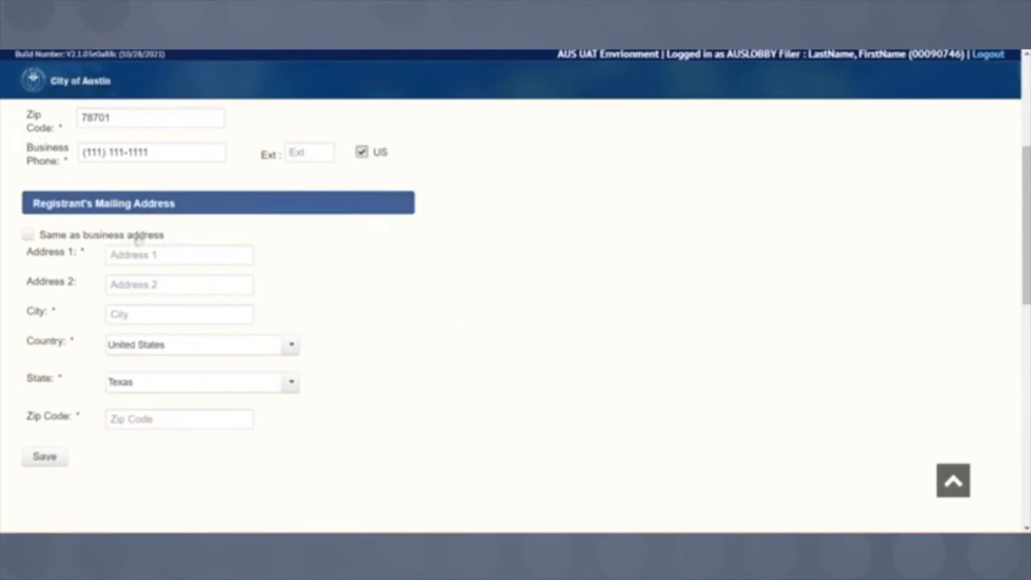
- Make the mailing address match the business address, save, and accept the verified address
click(28, 235)
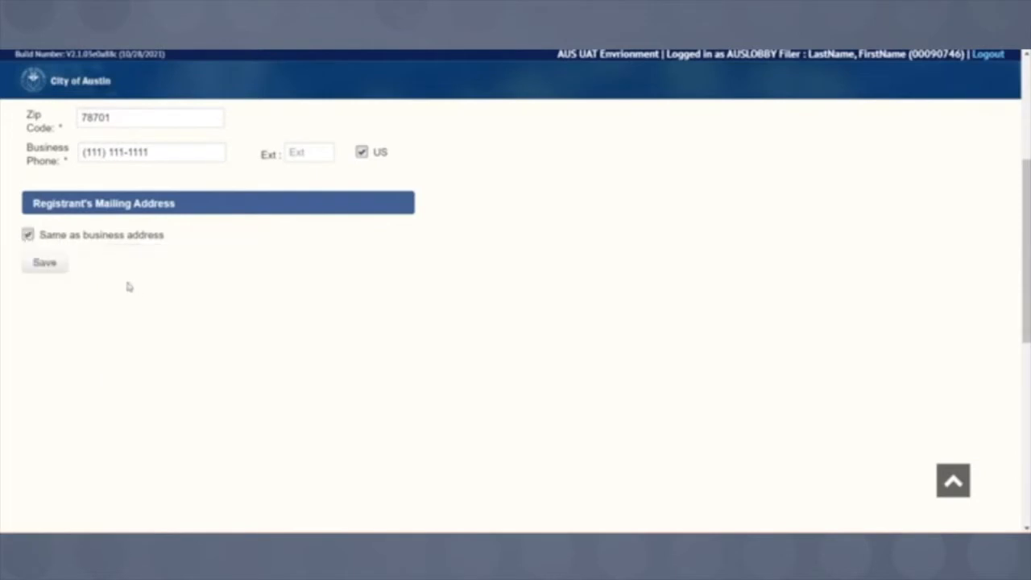
click(44, 269)
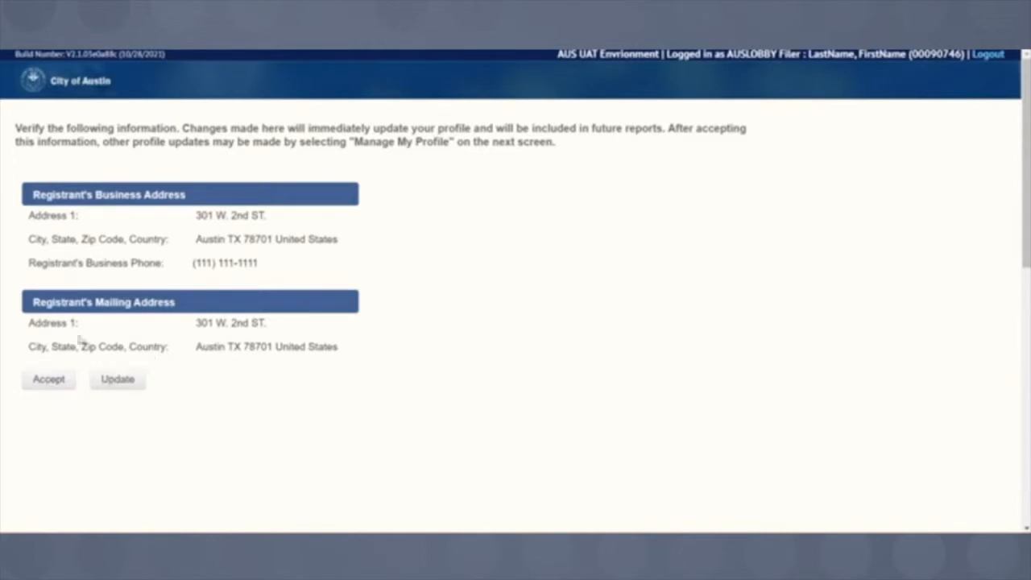
click(52, 380)
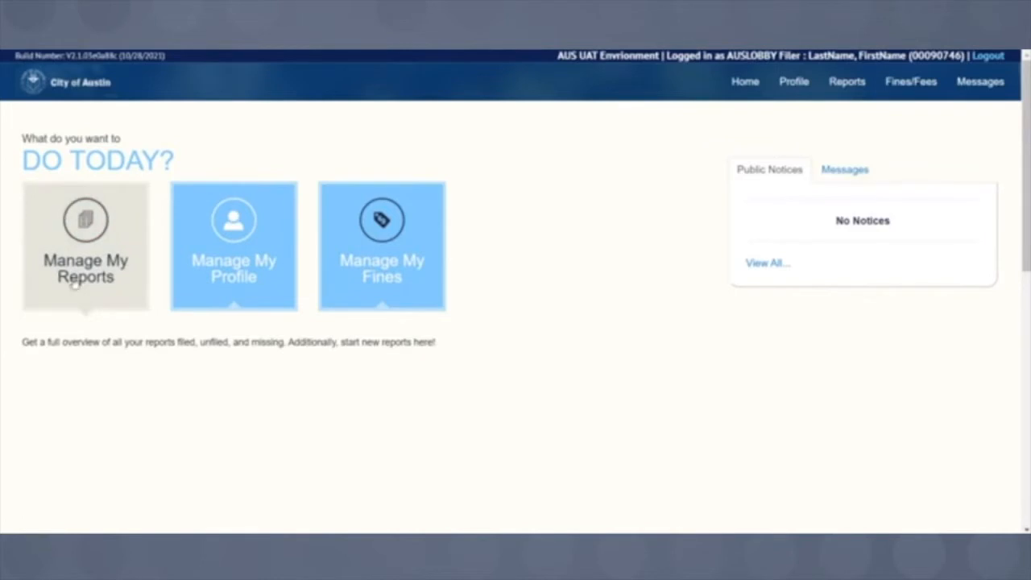
- From Manage My Reports, start a registration report for 04/18/2022–04/17/2023
click(104, 253)
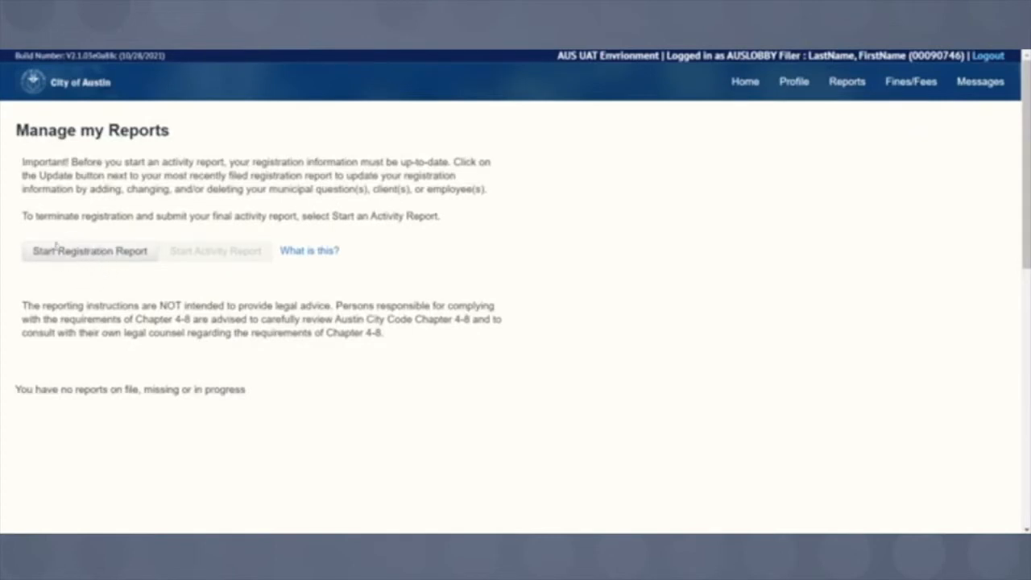
click(96, 253)
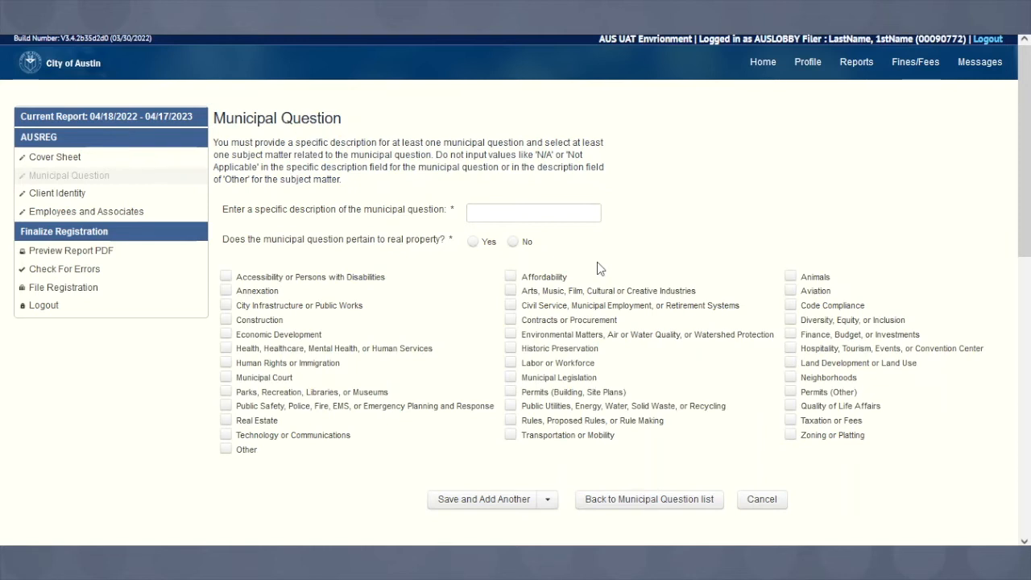
- Describe the municipal question as 'Land Use', pertaining to real property identified by address
click(534, 214)
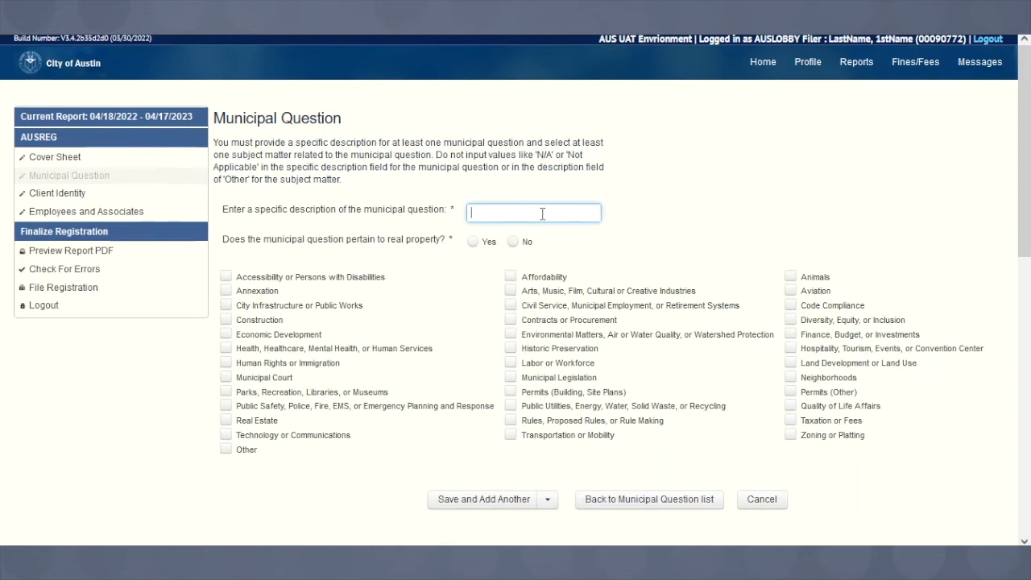
text(Land Use)
click(475, 243)
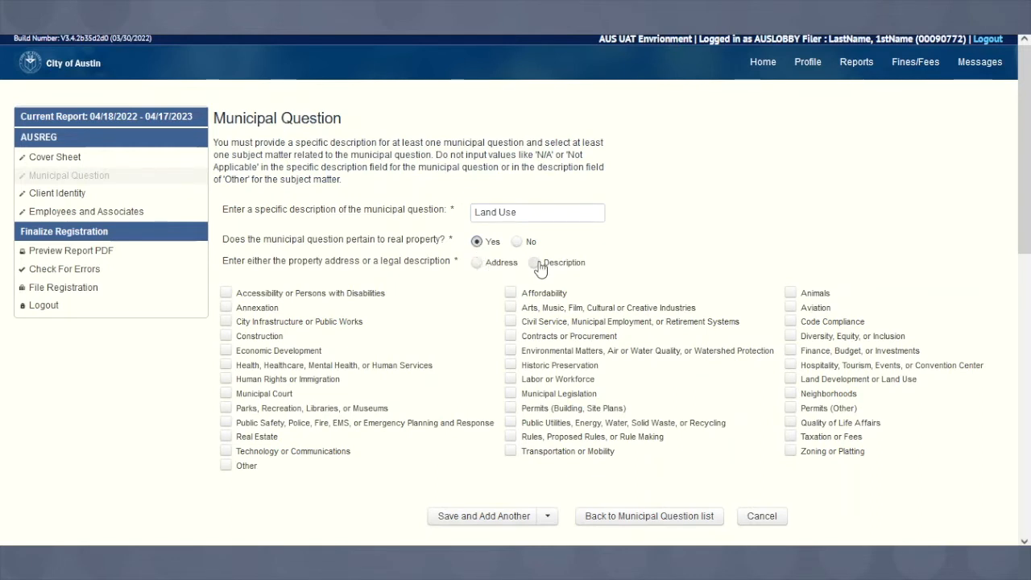
click(479, 267)
- Enter the property address 111 Land Road, Austin, zip code 77777
click(344, 299)
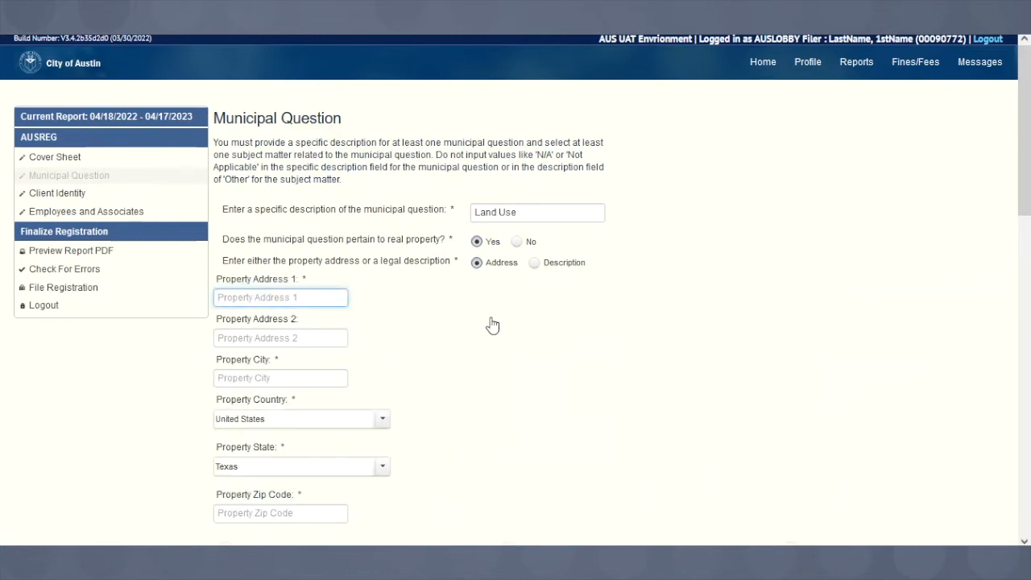
text(111 La)
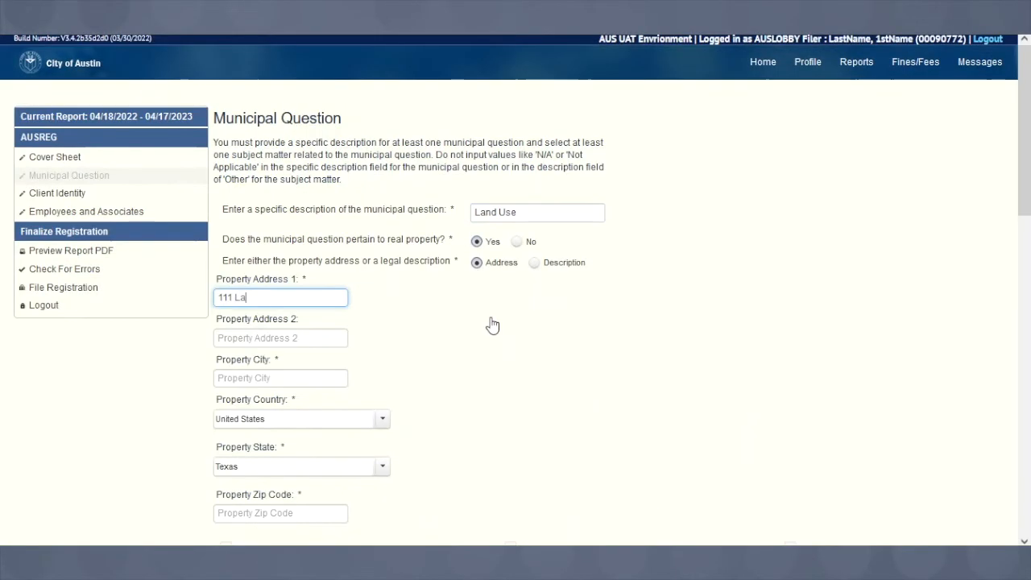
text(nd Road Use)
key(BackSpace)
key(BackSpace)
key(BackSpace)
key(BackSpace)
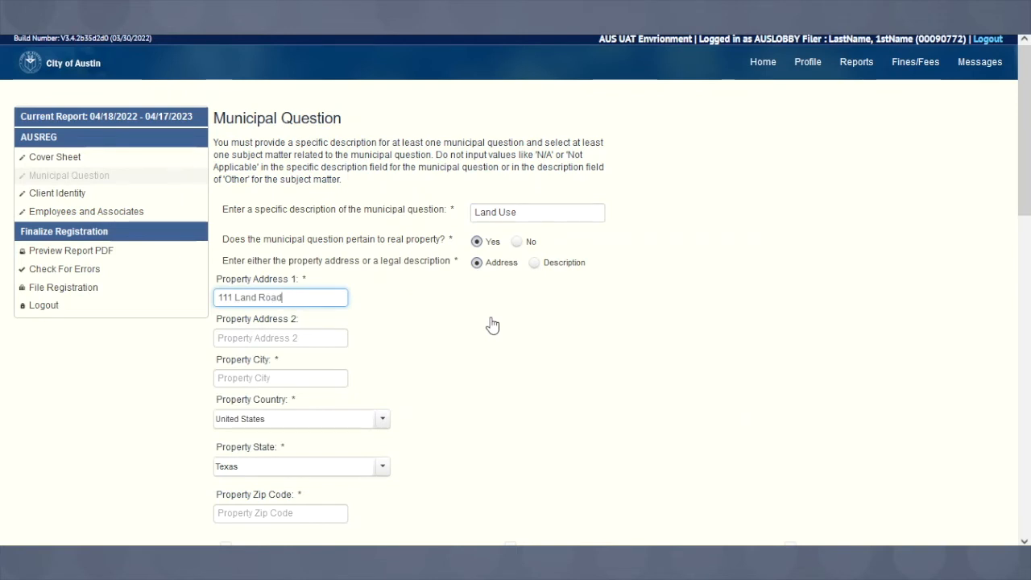
key(Tab)
key(Tab)
text(Austin)
key(Tab)
key(Tab)
key(Tab)
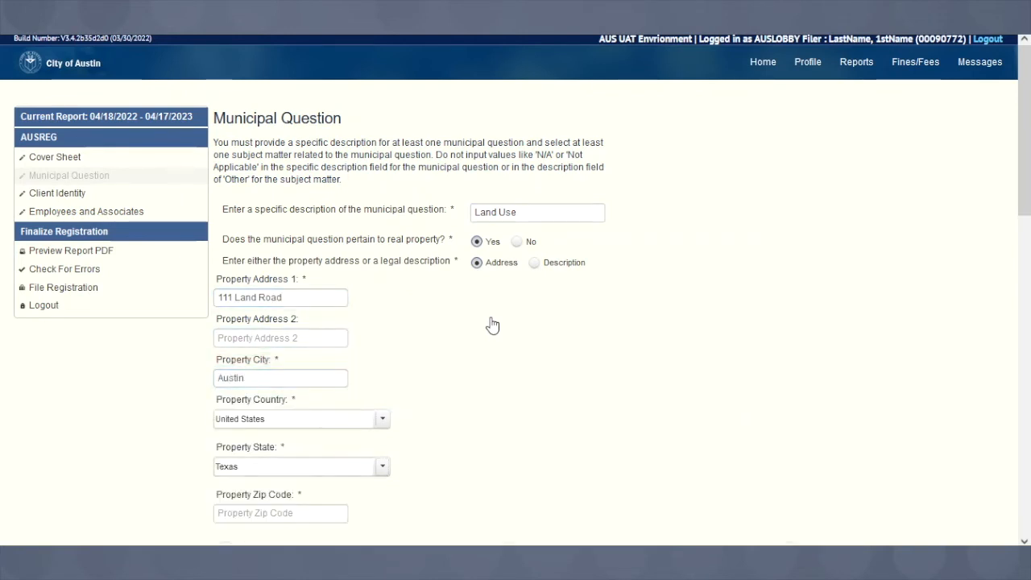
text(77777)
scroll(492, 324, down, 4)
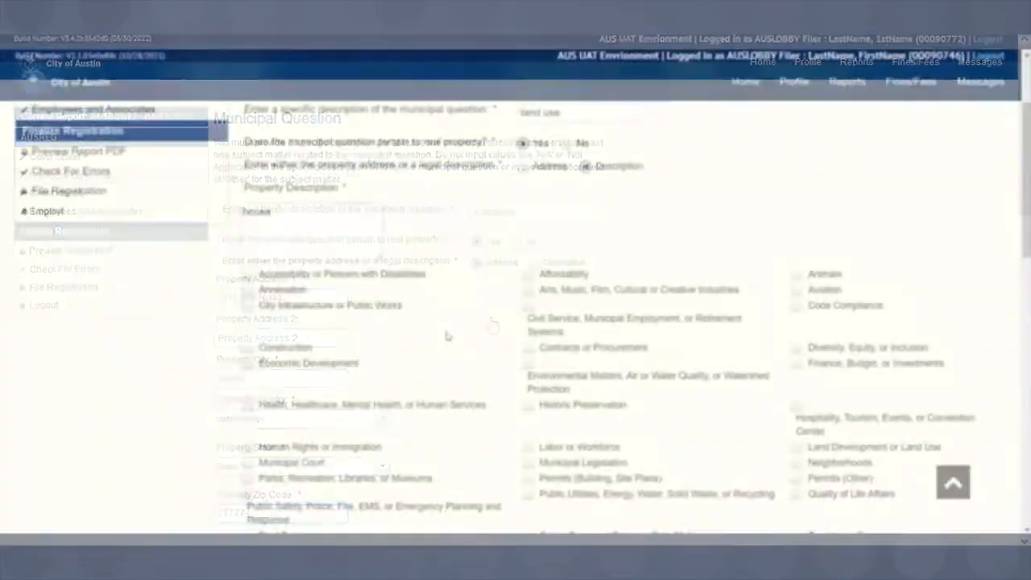
scroll(424, 338, down, 1)
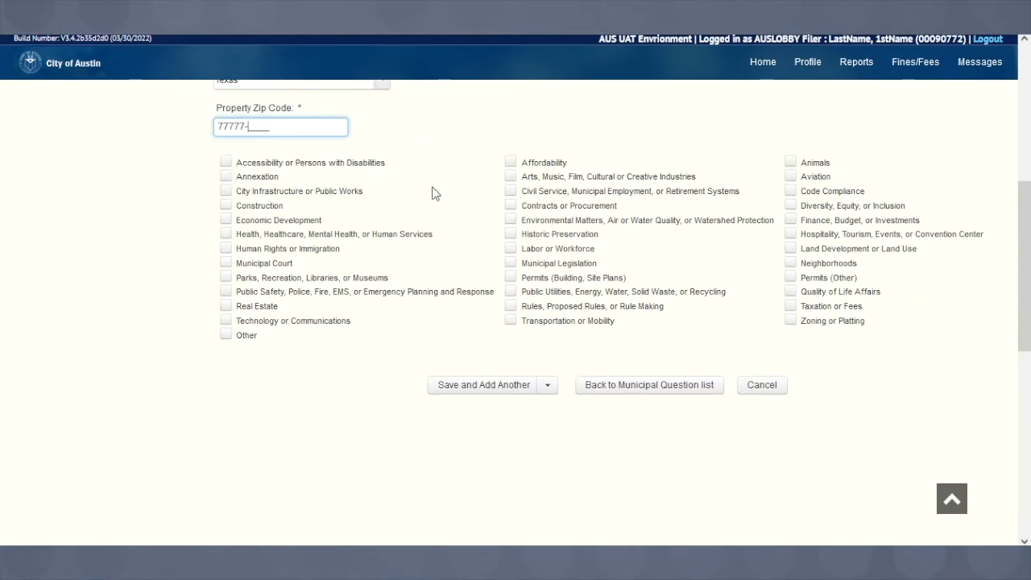
- Tag the question with the Construction and Affordability subjects
click(227, 207)
click(511, 163)
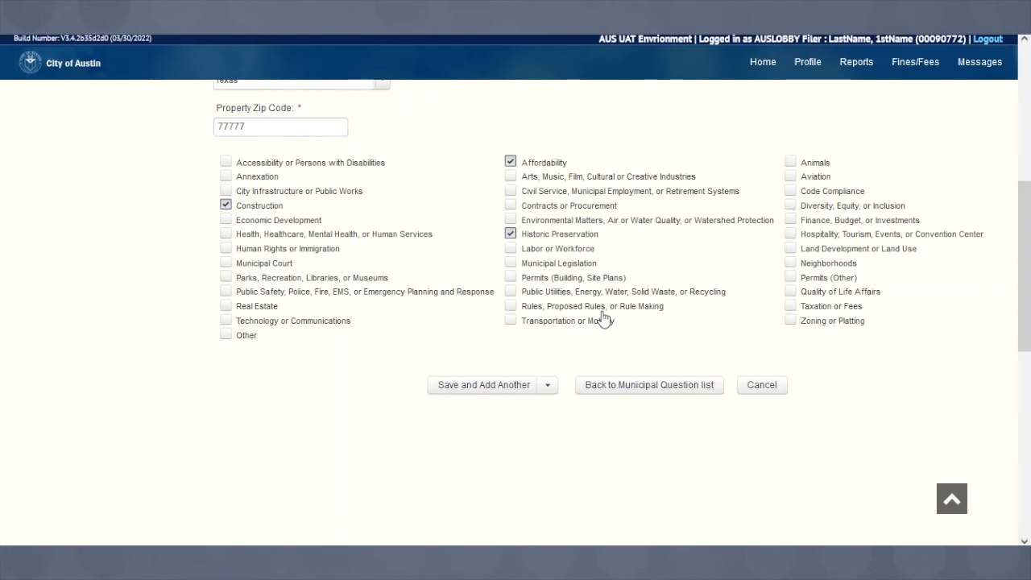
scroll(605, 319, up, 5)
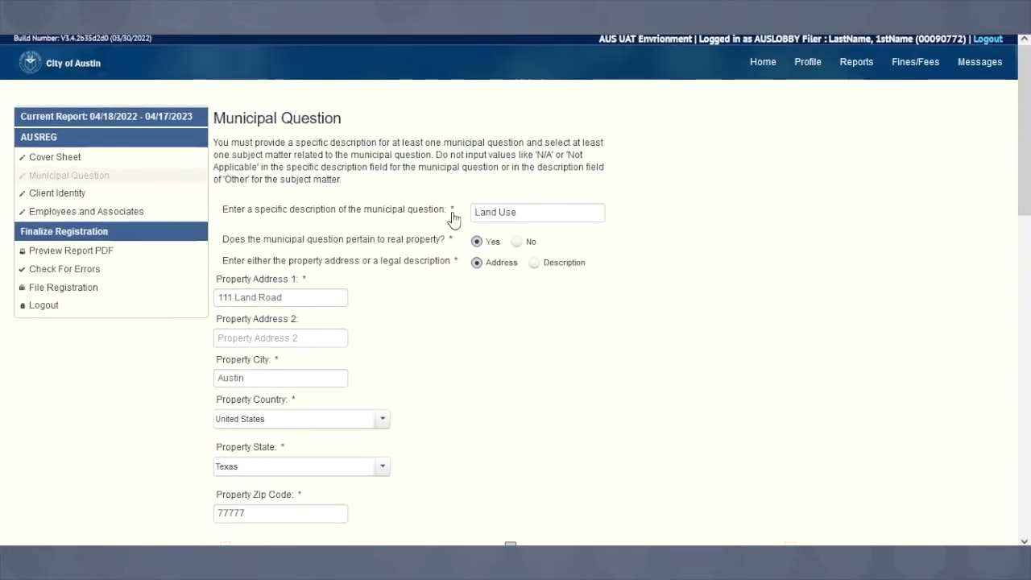
- Save the Land Use question from the save options and proceed to Client Identity
scroll(463, 284, down, 5)
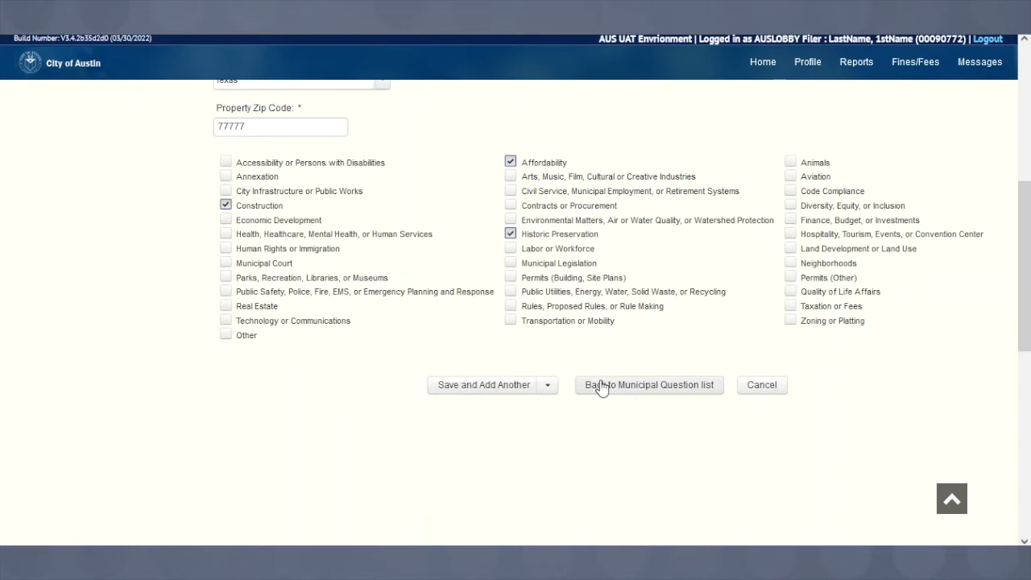
click(550, 387)
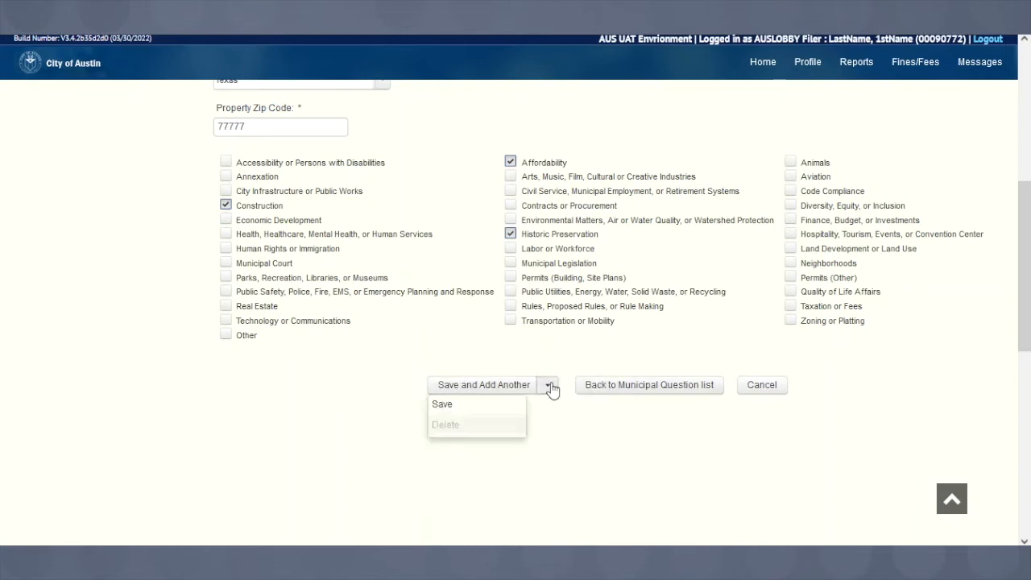
click(505, 408)
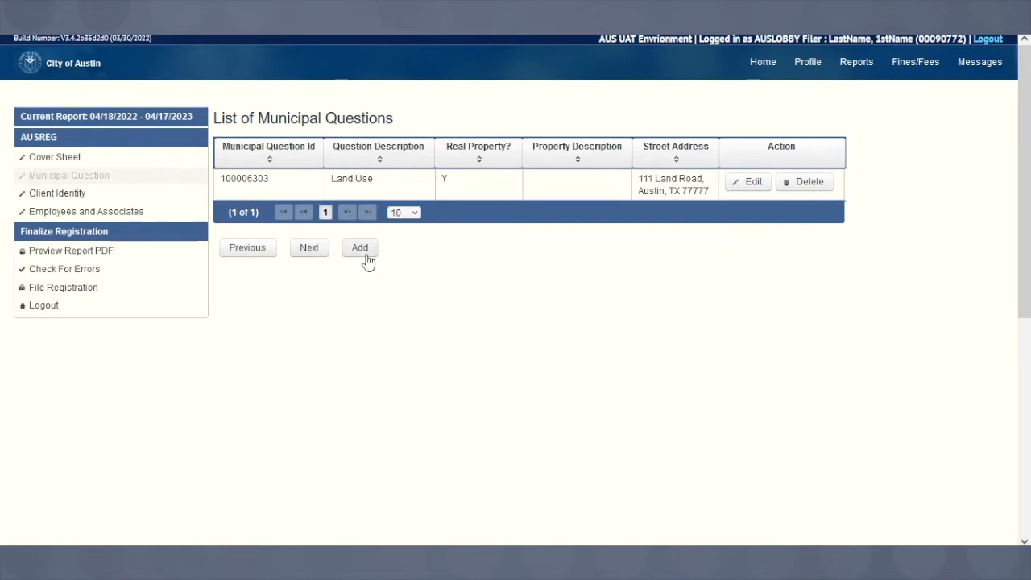
click(295, 252)
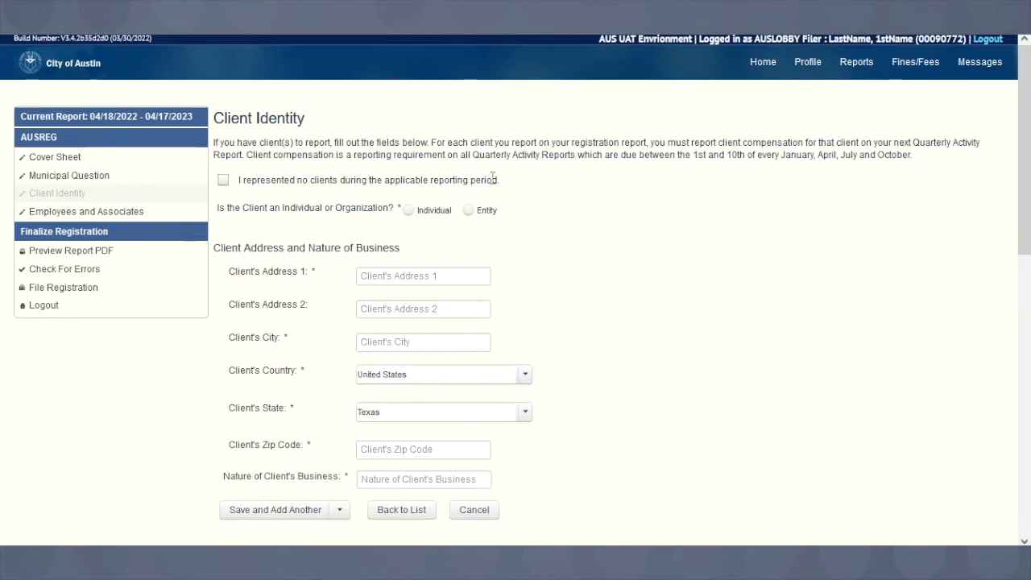
- Mark the client as an individual and enter the client's first and last name
click(223, 181)
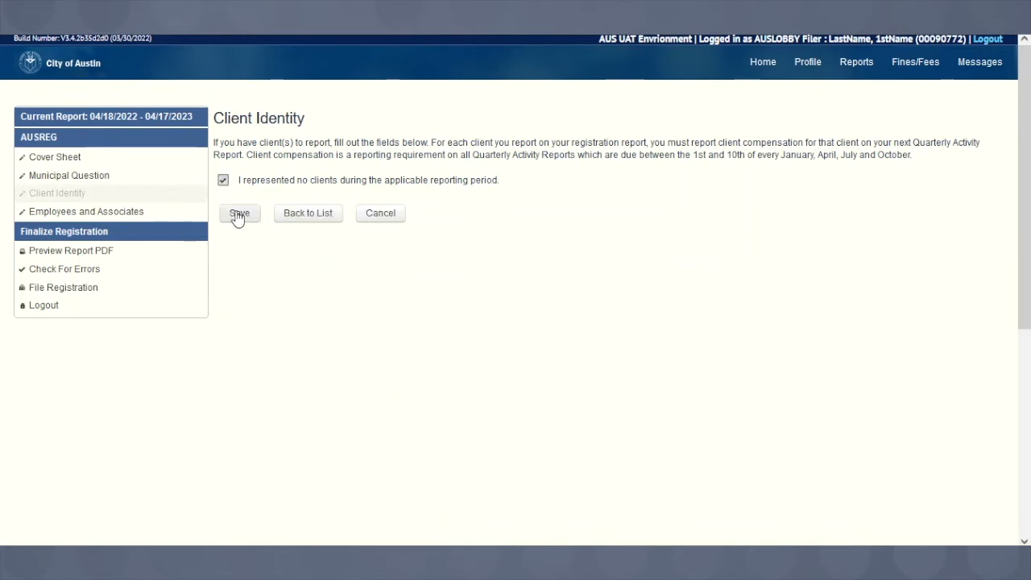
click(223, 180)
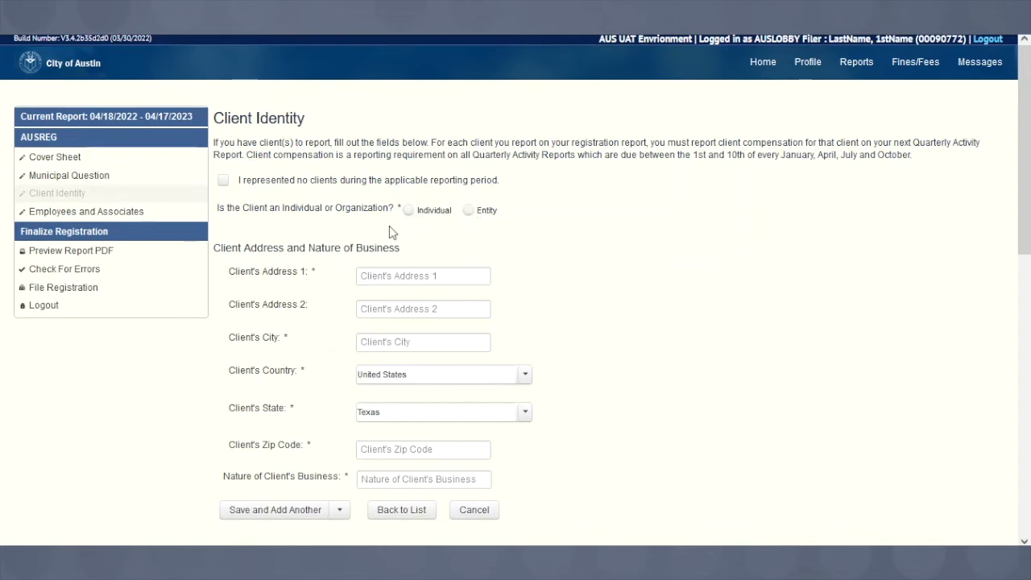
click(408, 211)
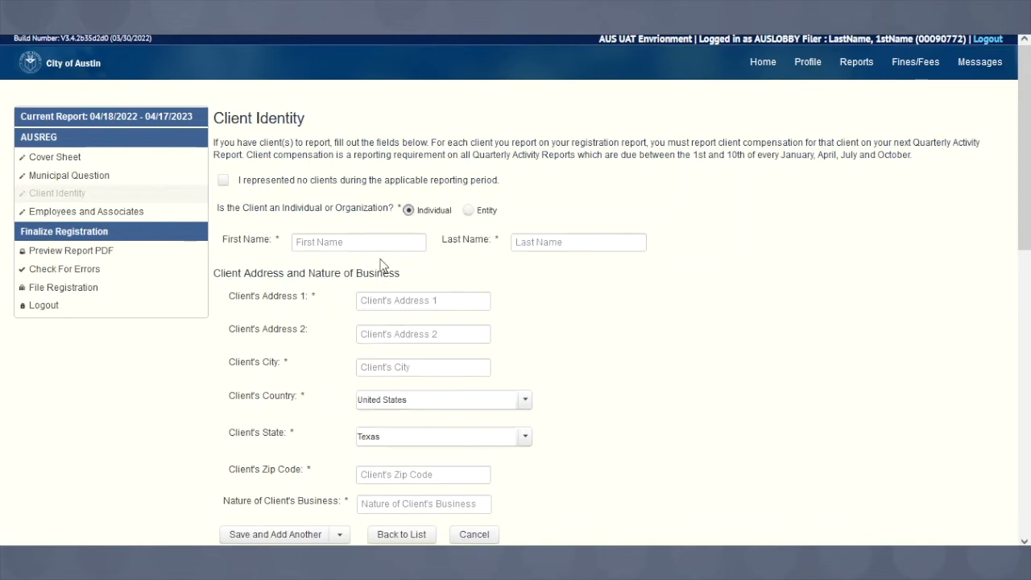
click(383, 247)
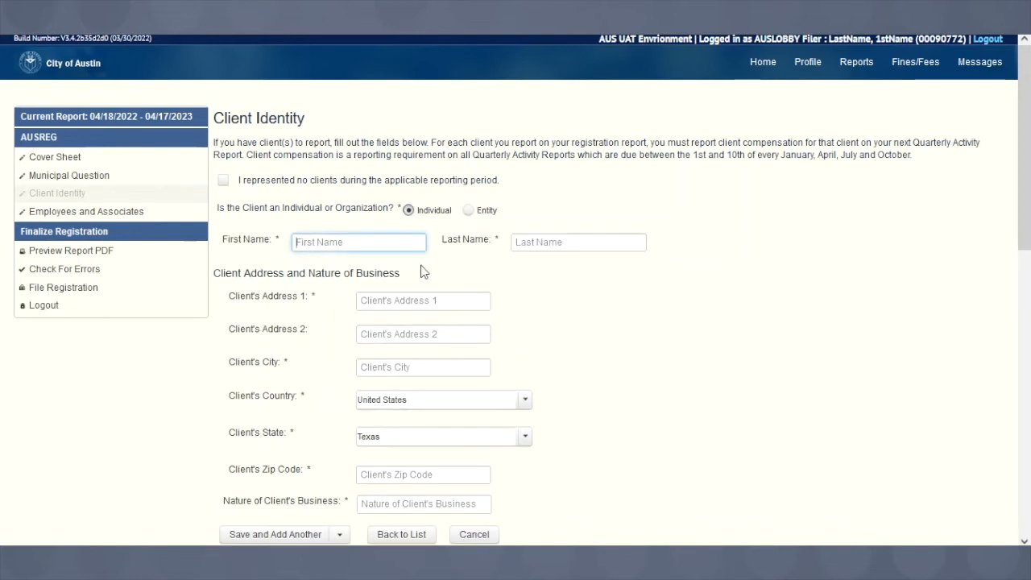
text(First Name)
key(Tab)
text(Last)
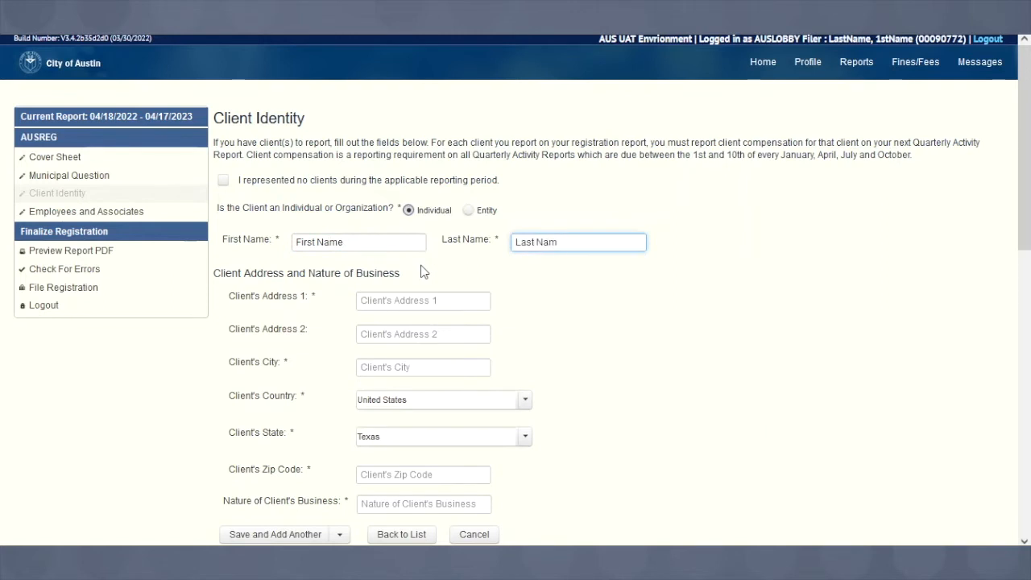
- Enter client address 301 W 2nd st., Austin 78701 with nature of business 'city business'
click(400, 298)
text(301 W )
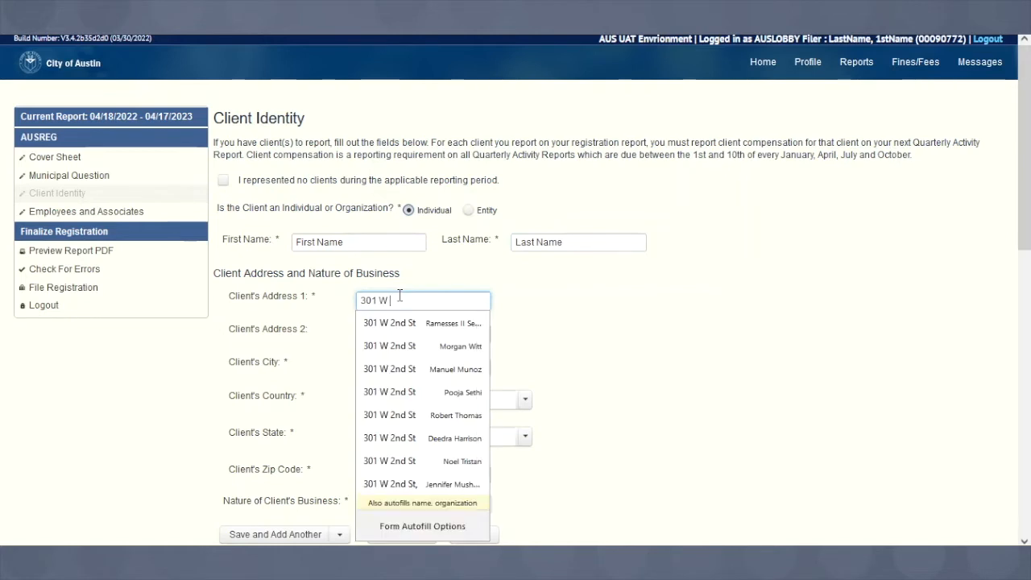
text(2nd st.)
key(Tab)
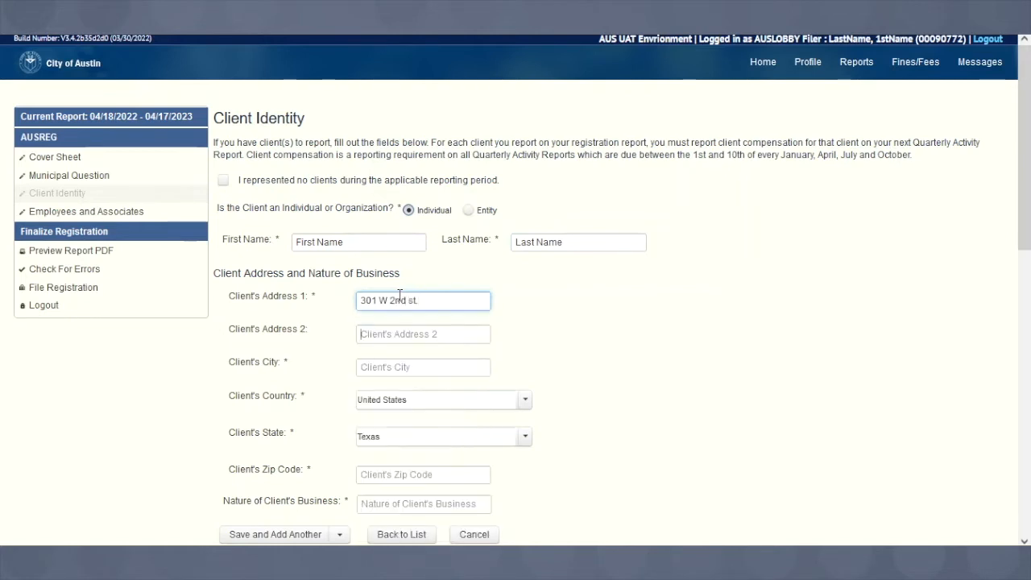
key(Tab)
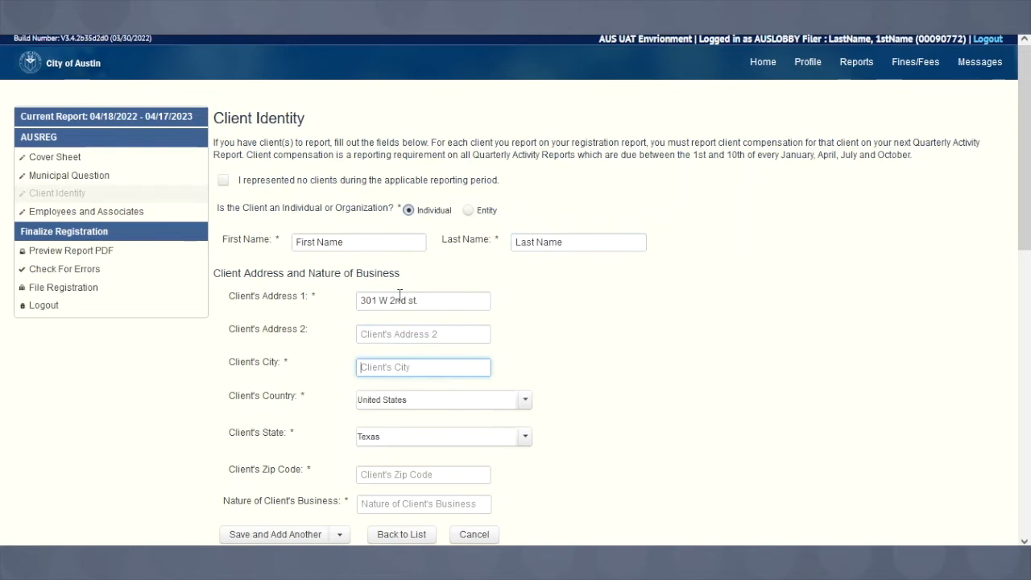
text(Austin)
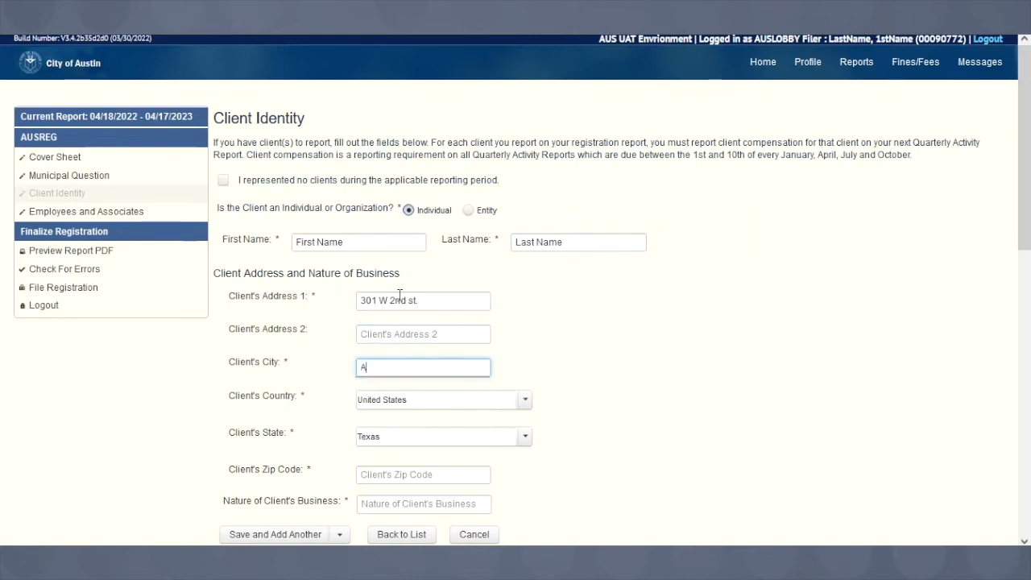
key(Tab)
key(Tab)
key(Tab)
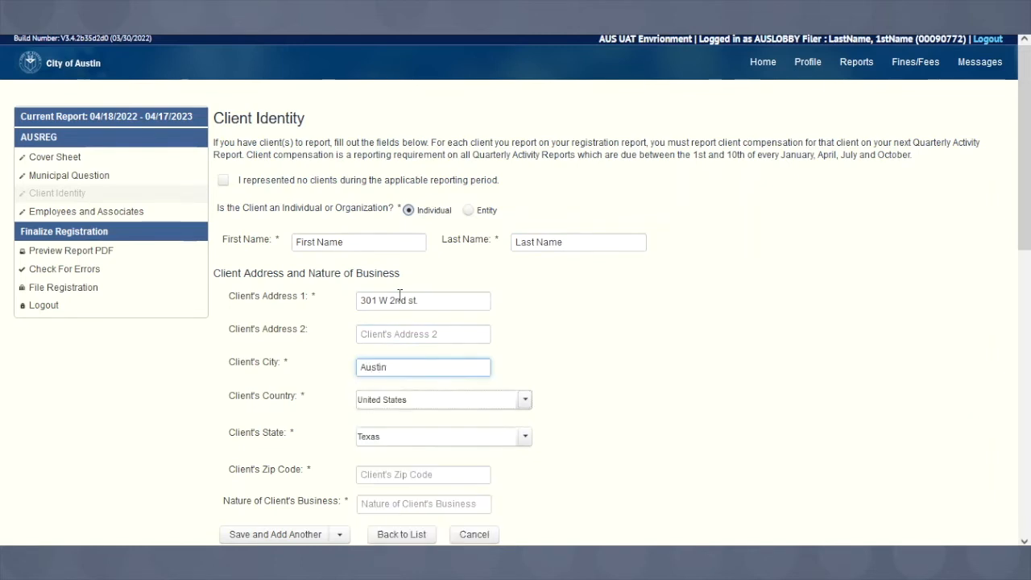
text(78701)
click(381, 503)
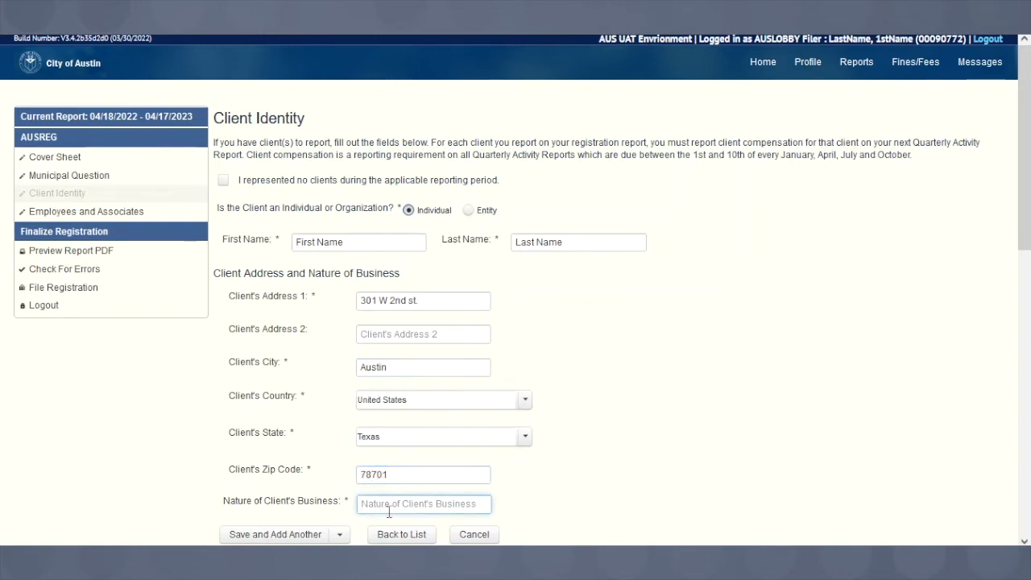
text(city business)
click(338, 535)
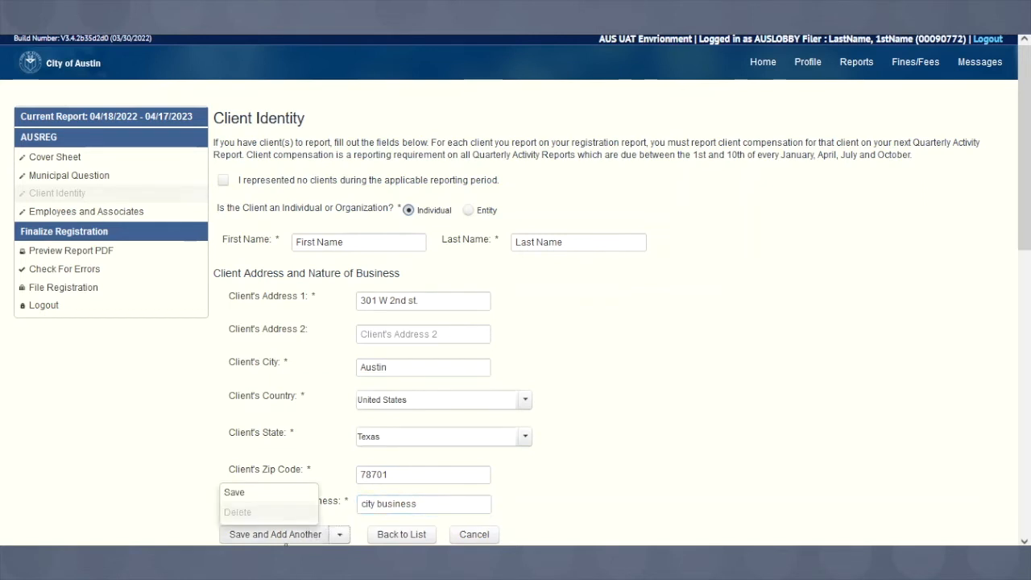
- Save the client record so it appears in the List of Clients
click(305, 492)
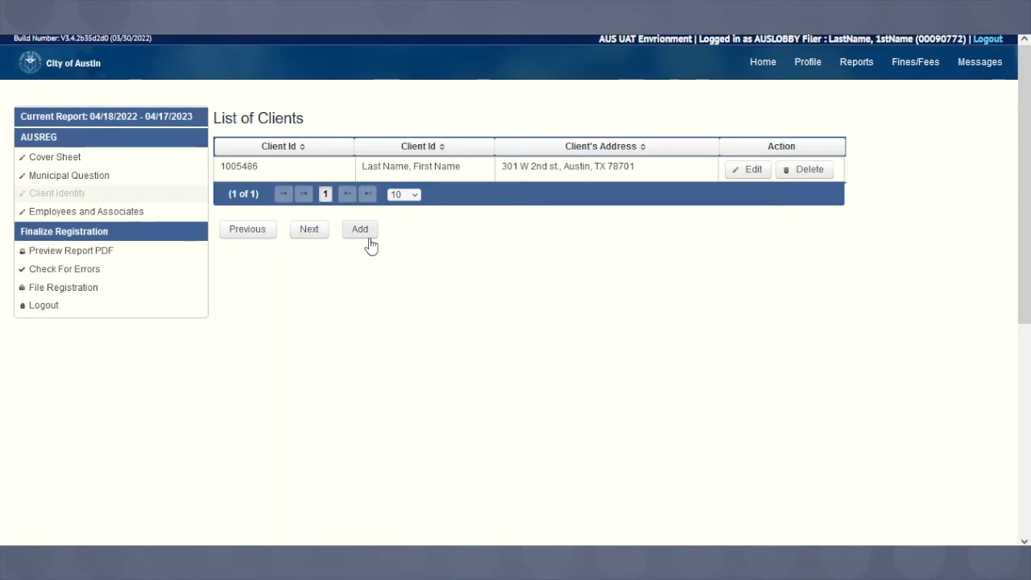
- Add an employee with title Dr. and enter their first and last name
click(311, 230)
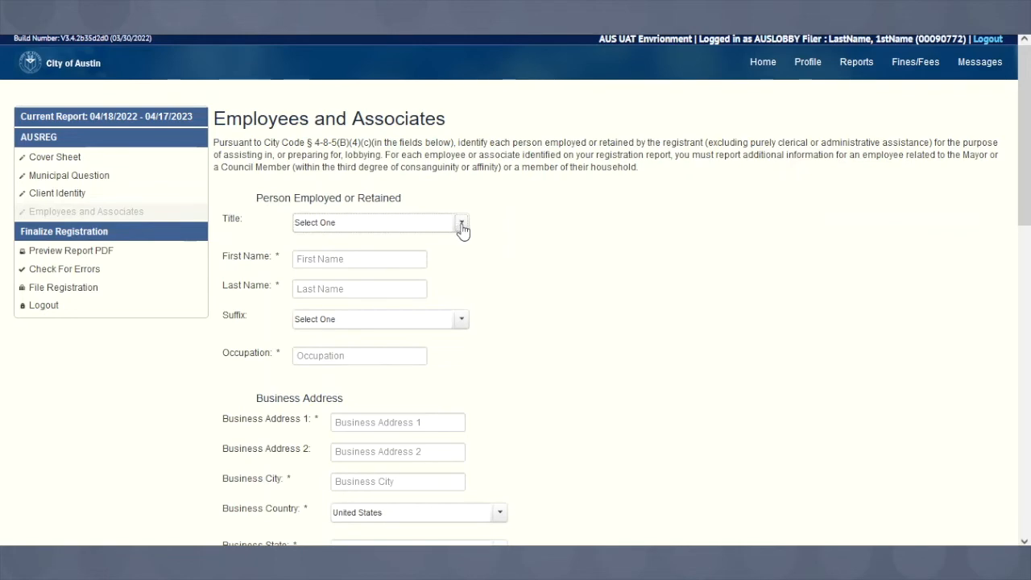
scroll(446, 231, down, 5)
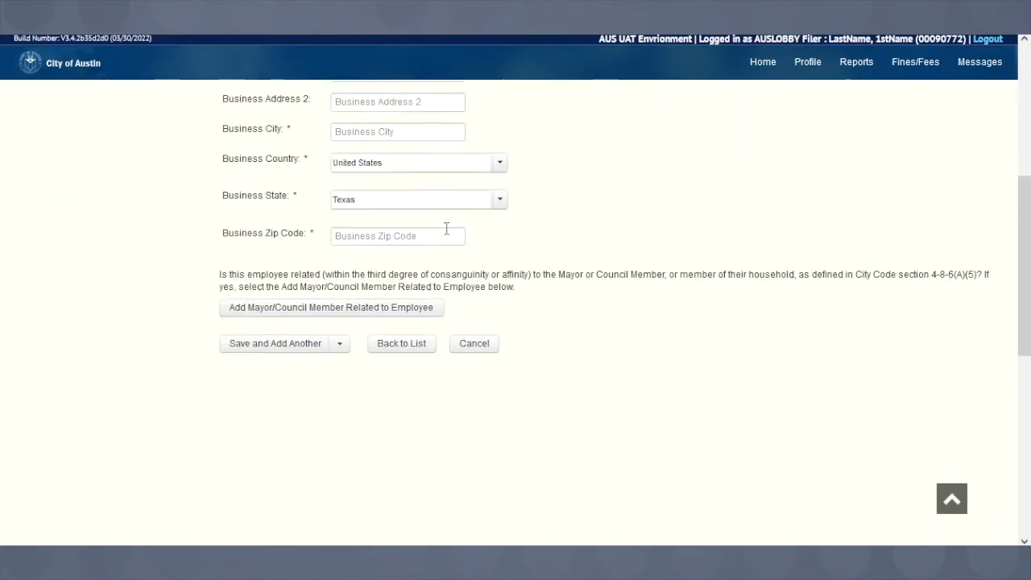
scroll(451, 230, up, 5)
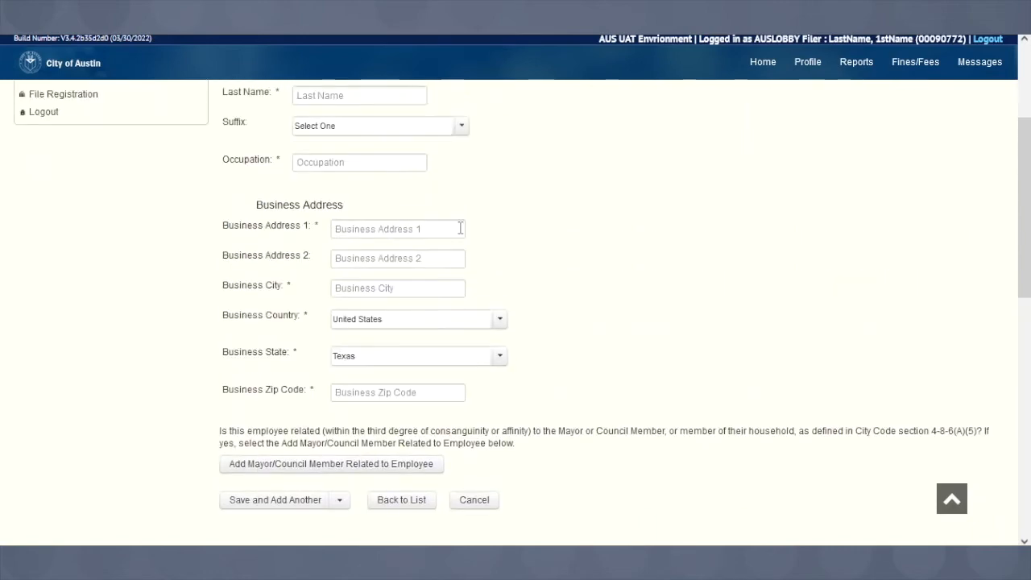
click(463, 224)
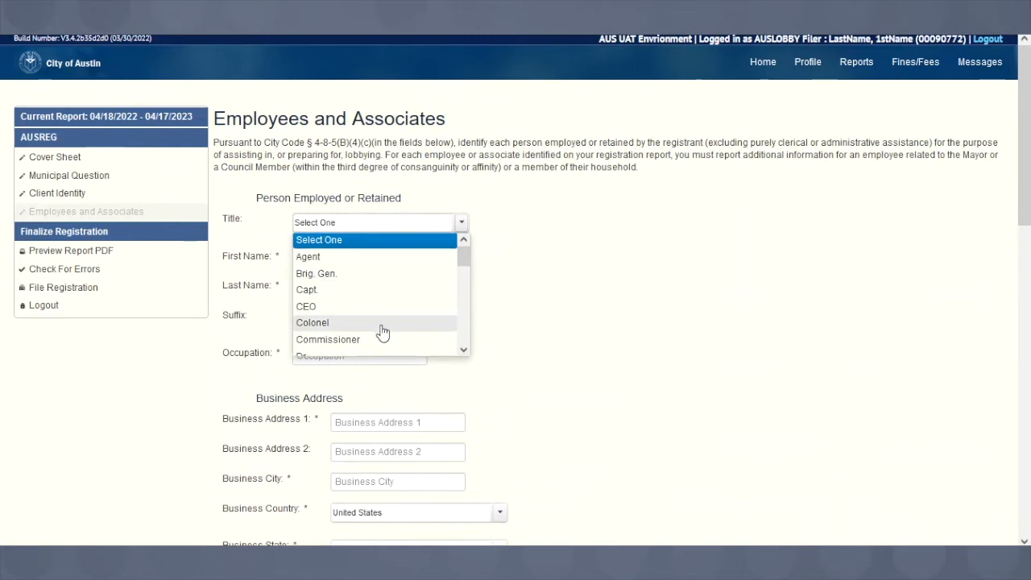
scroll(380, 329, down, 2)
click(380, 252)
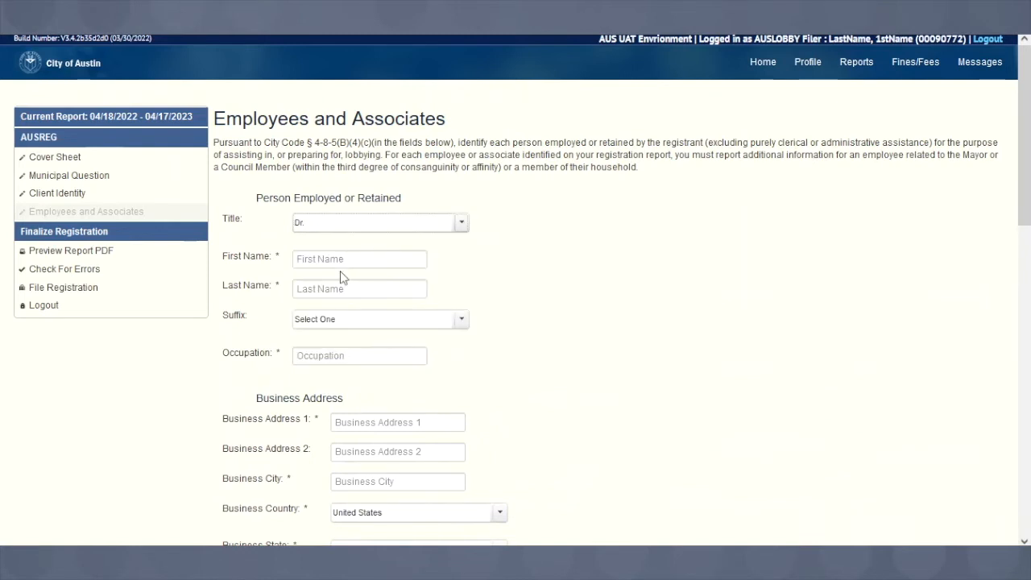
click(347, 259)
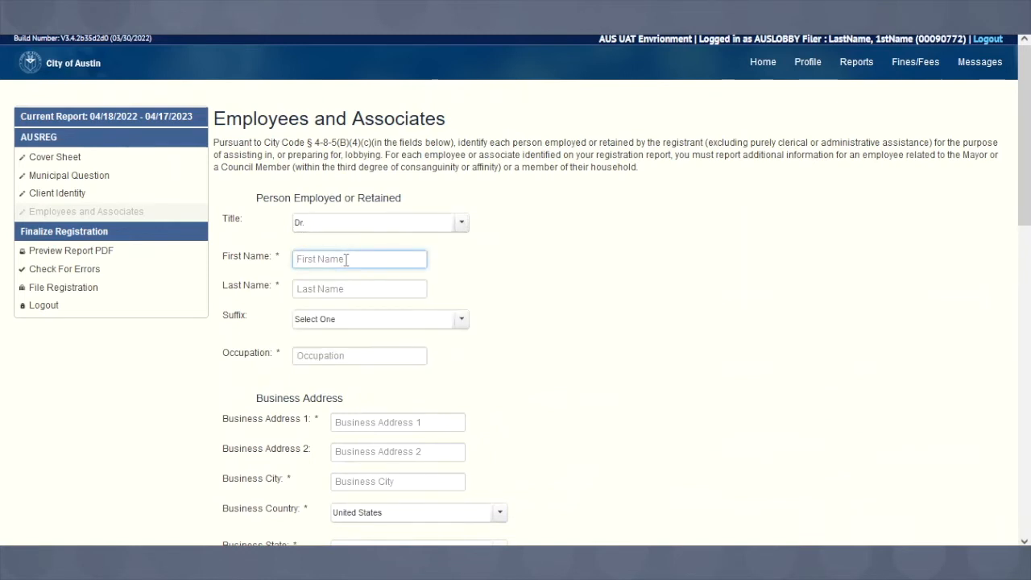
text(Firstname)
key(Tab)
text(Lastname)
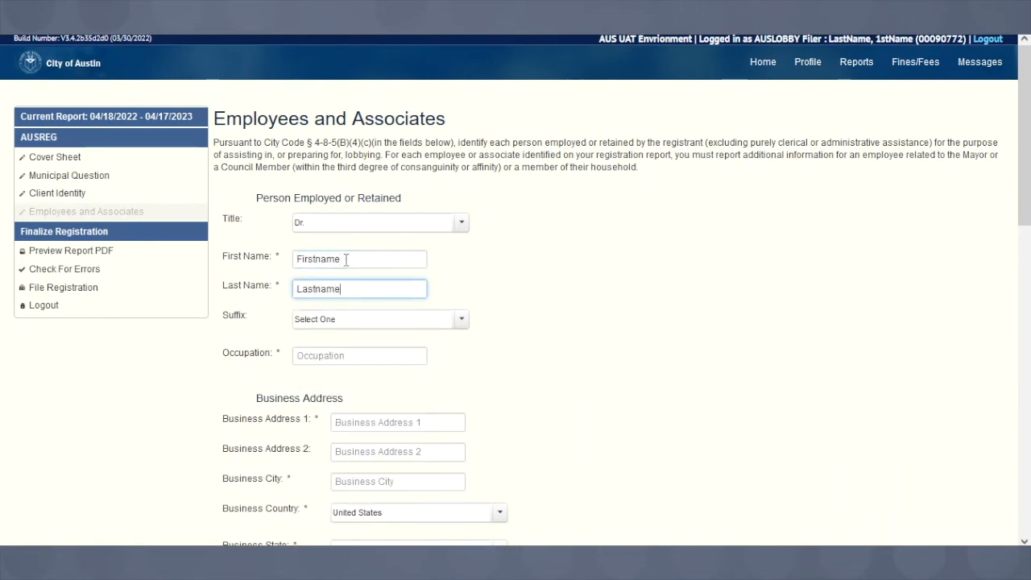
key(Tab)
key(Tab)
text(Doctor)
key(Tab)
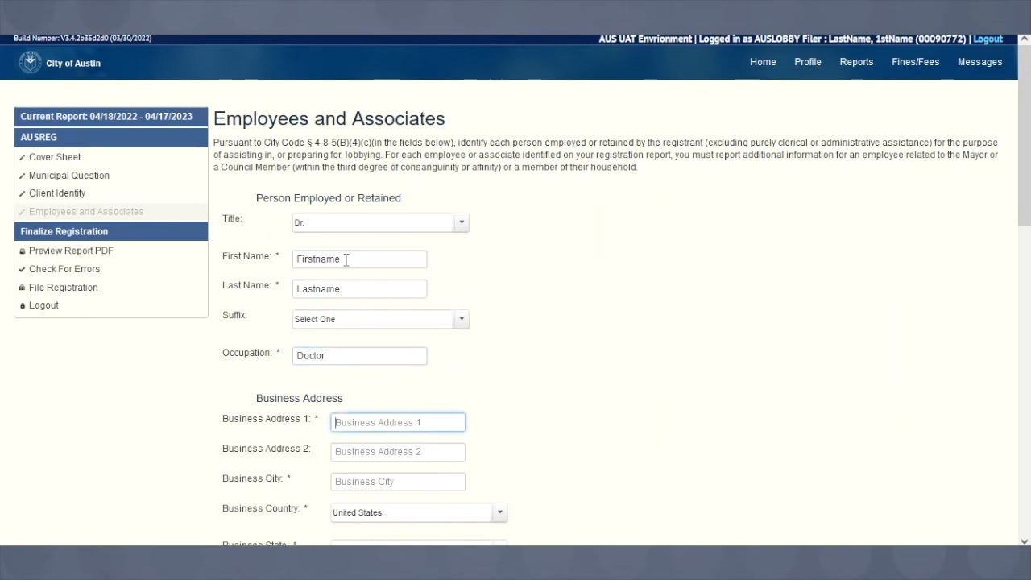
text(301 W. 2nd Ave)
key(Tab)
key(Tab)
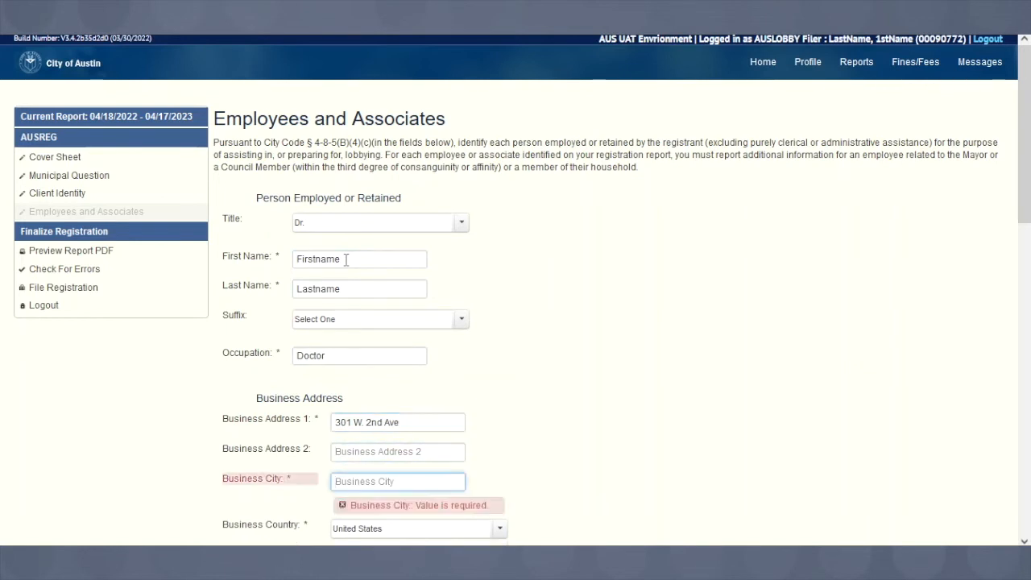
text(Austin)
key(Tab)
key(Tab)
key(Tab)
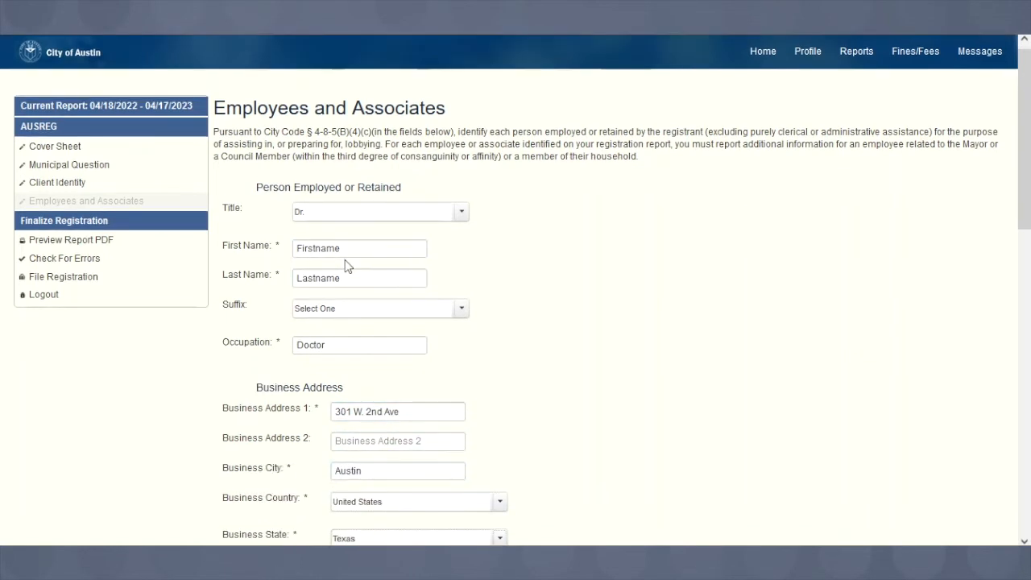
text(78701)
key(Tab)
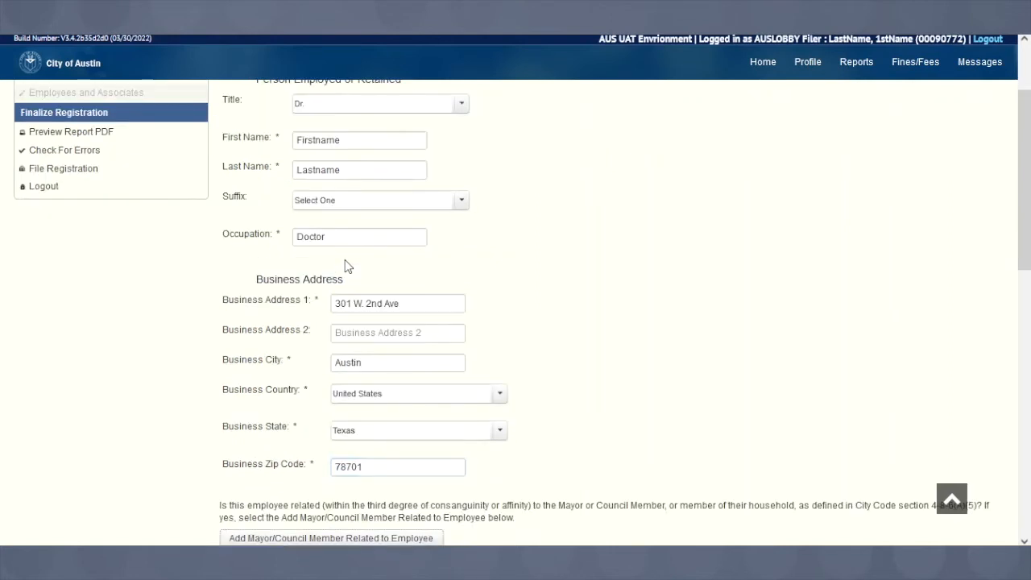
scroll(556, 415, down, 2)
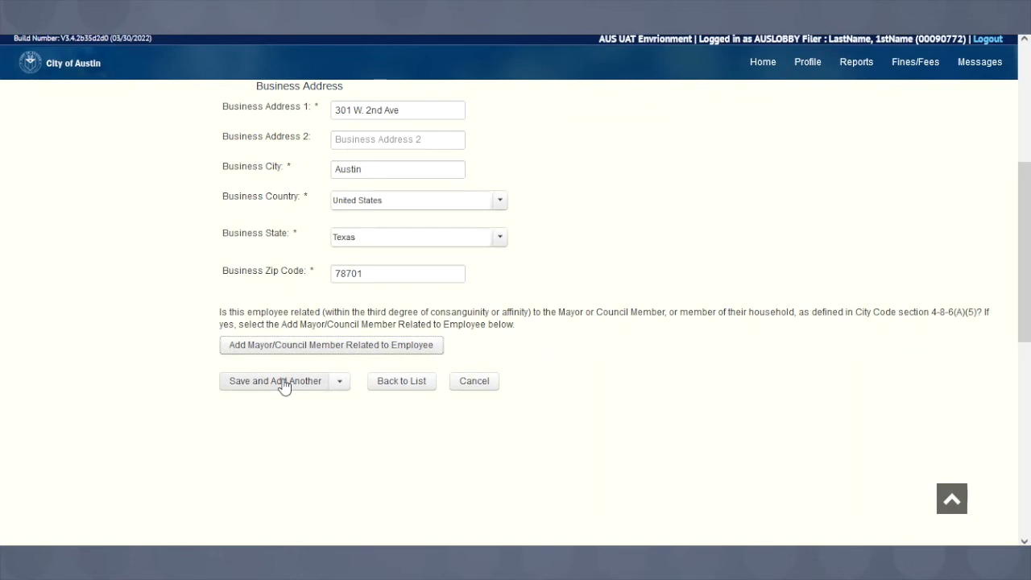
- Save the employee entry and continue from the Employees list to the report error check
click(339, 383)
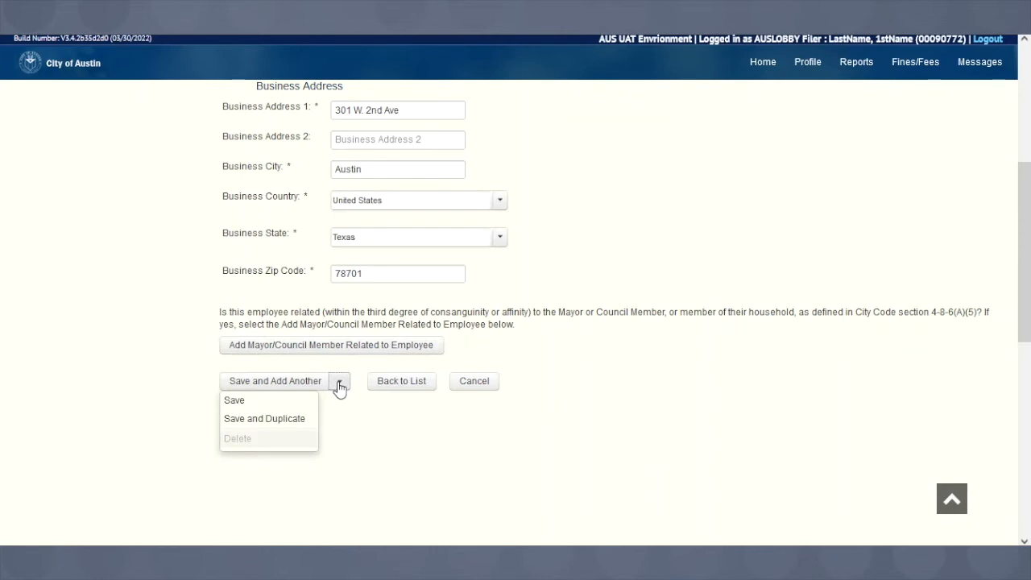
click(272, 402)
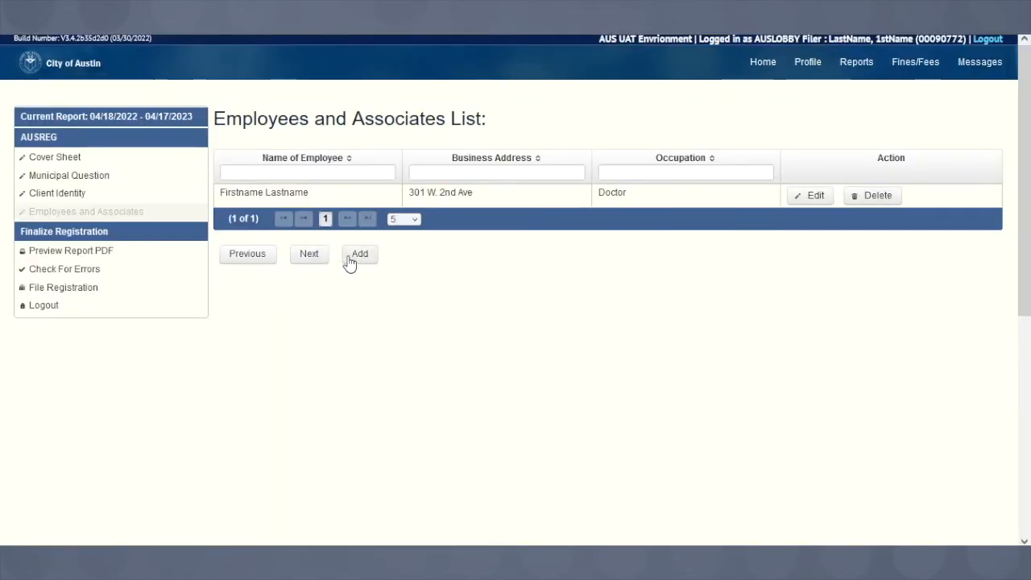
click(300, 253)
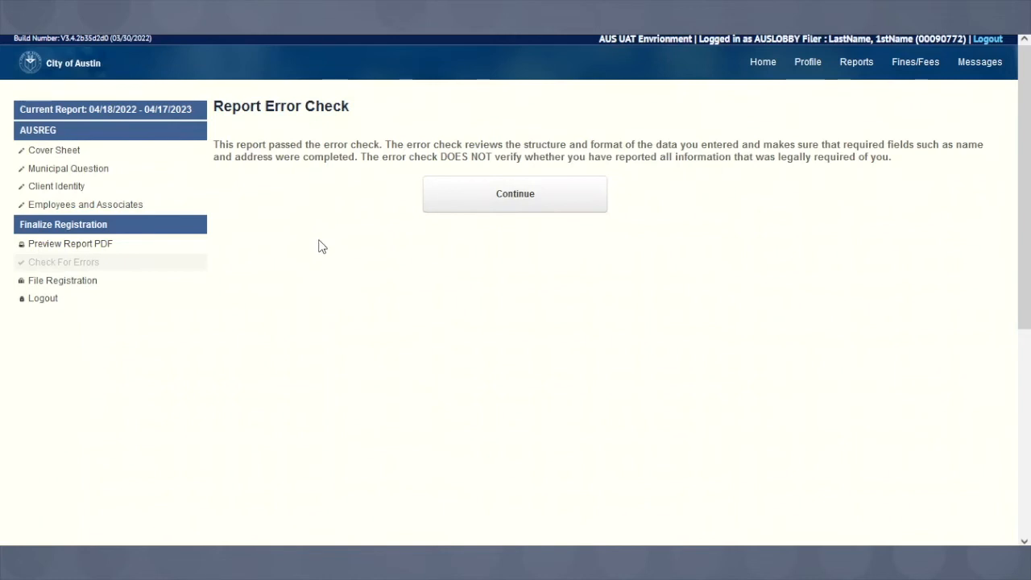
- Continue past the passed Report Error Check to the Submit Lobby Registration Report page
click(506, 216)
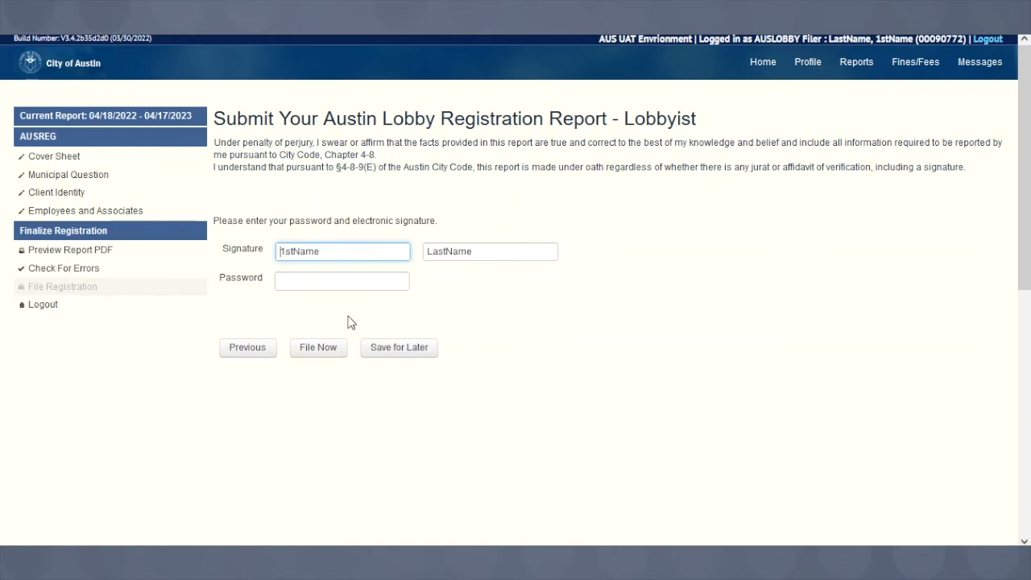
- Sign the lobby registration report with the account password and file it now
click(318, 277)
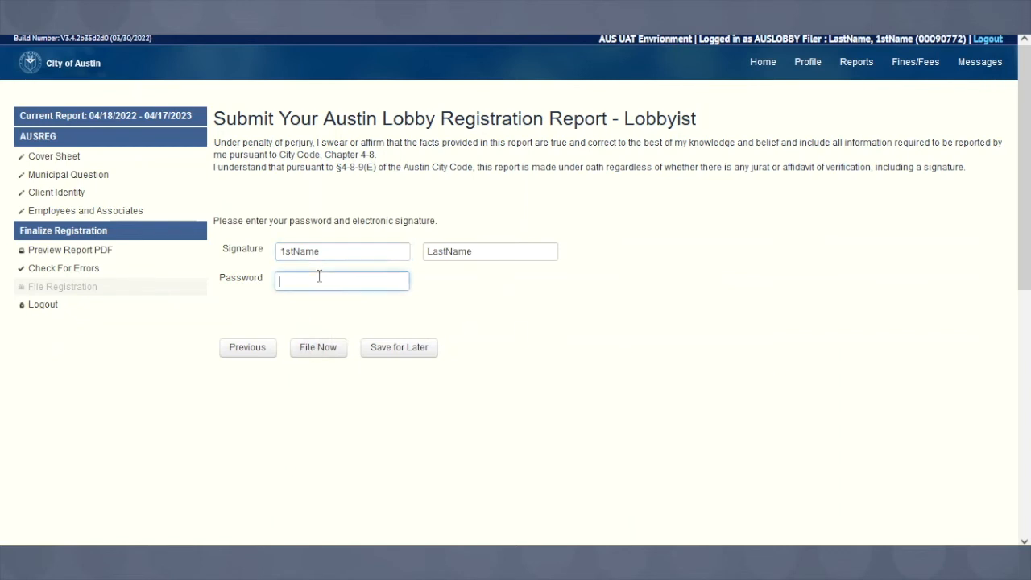
text(***********)
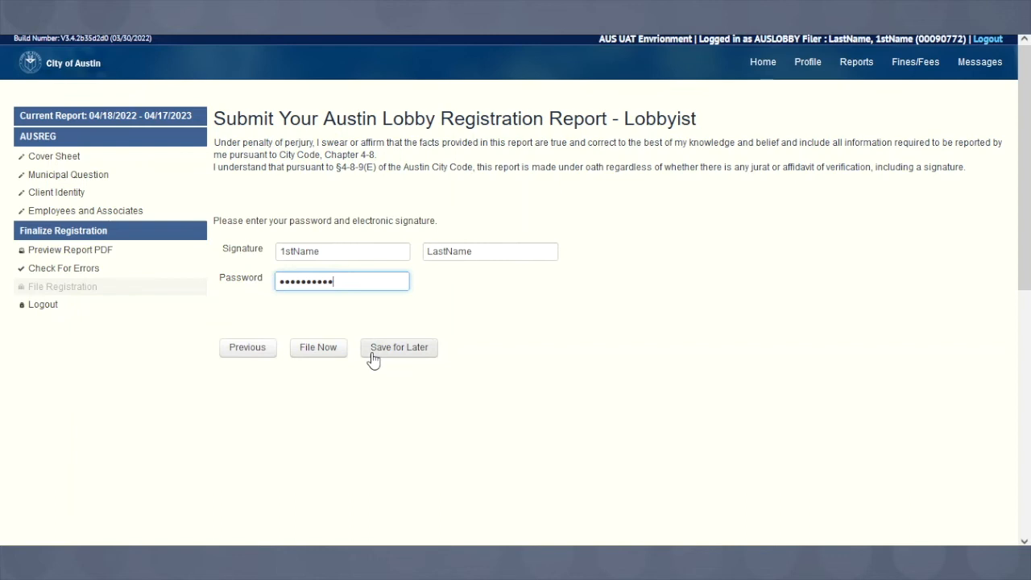
click(316, 355)
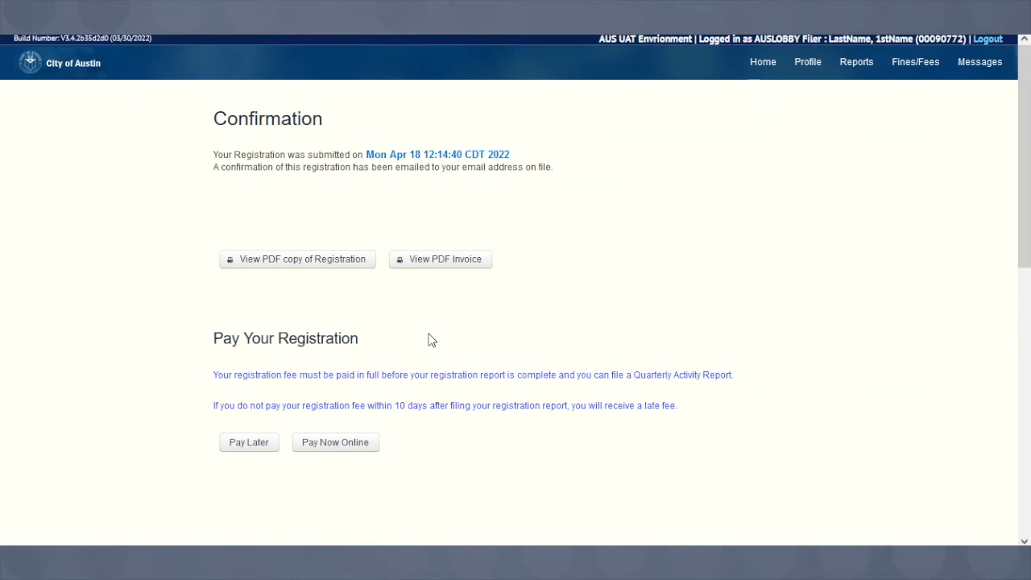
right_click(412, 453)
click(418, 443)
click(258, 450)
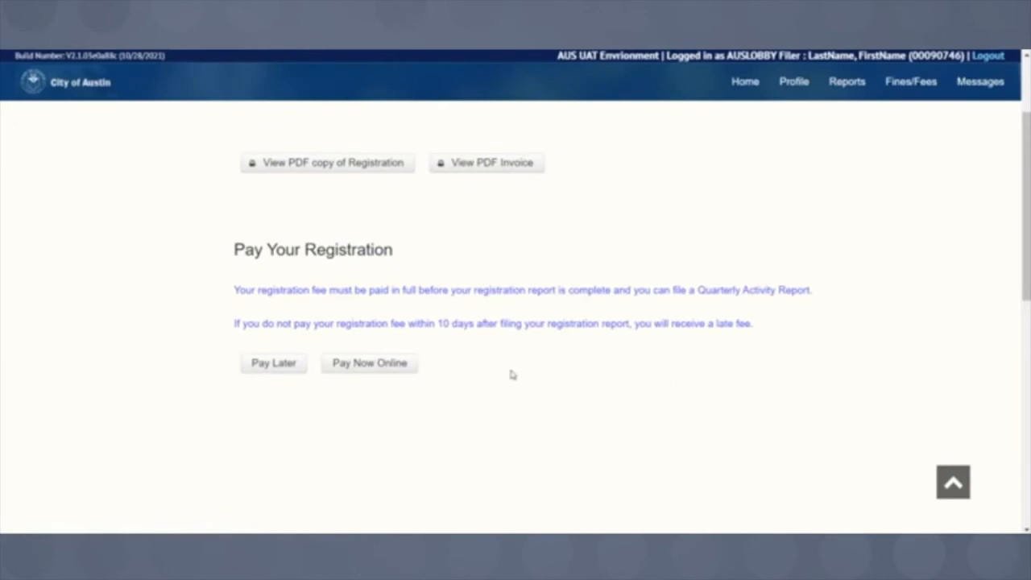
- Choose Pay Now Online under Pay Your Registration
click(378, 367)
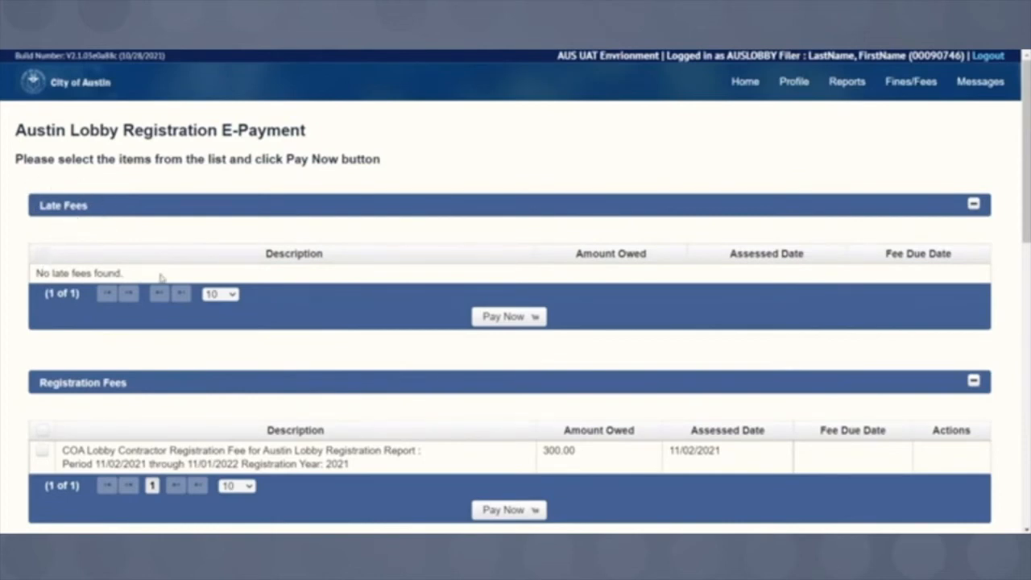
- Select the $300.00 registration fee row and pay it, reaching the $307.05 Fines and Fees summary
scroll(299, 352, down, 2)
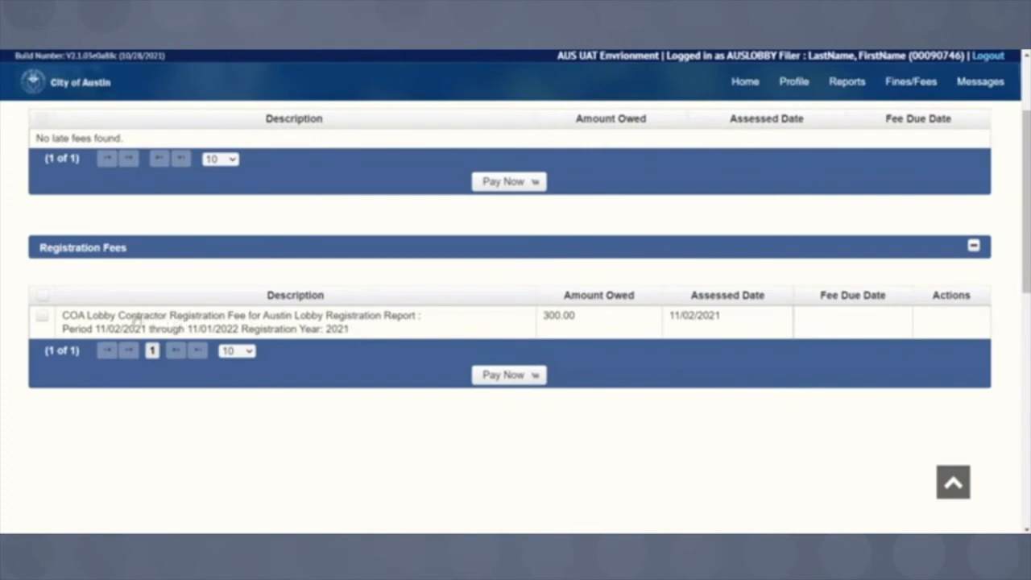
click(42, 321)
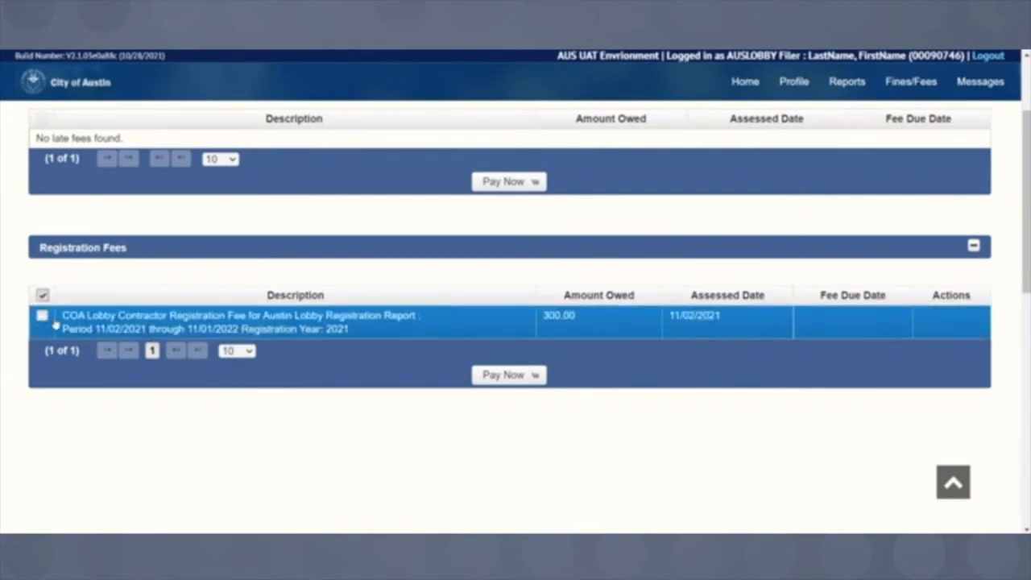
click(501, 379)
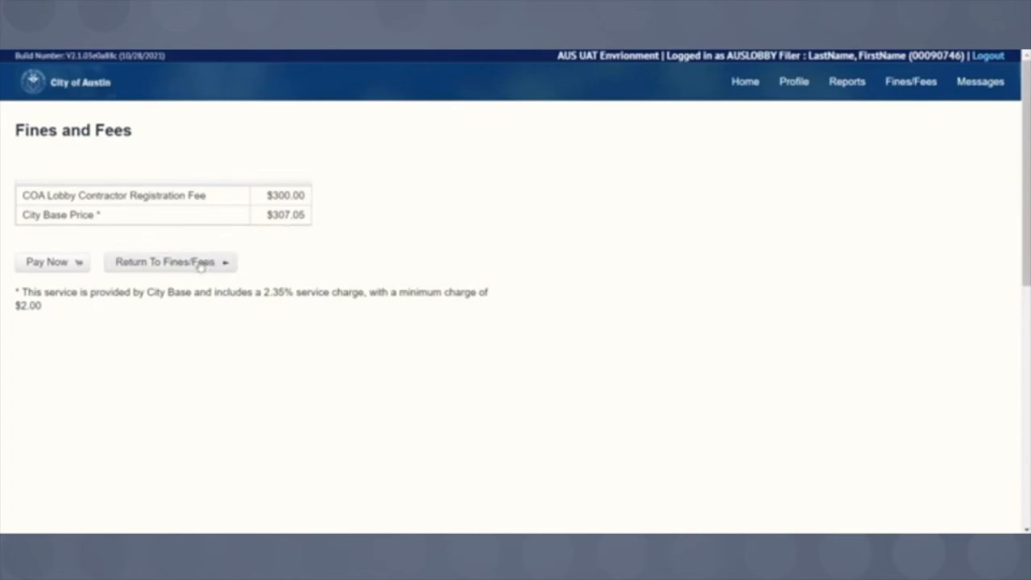
- Pay the $307.05 total from the Fines and Fees page
click(66, 270)
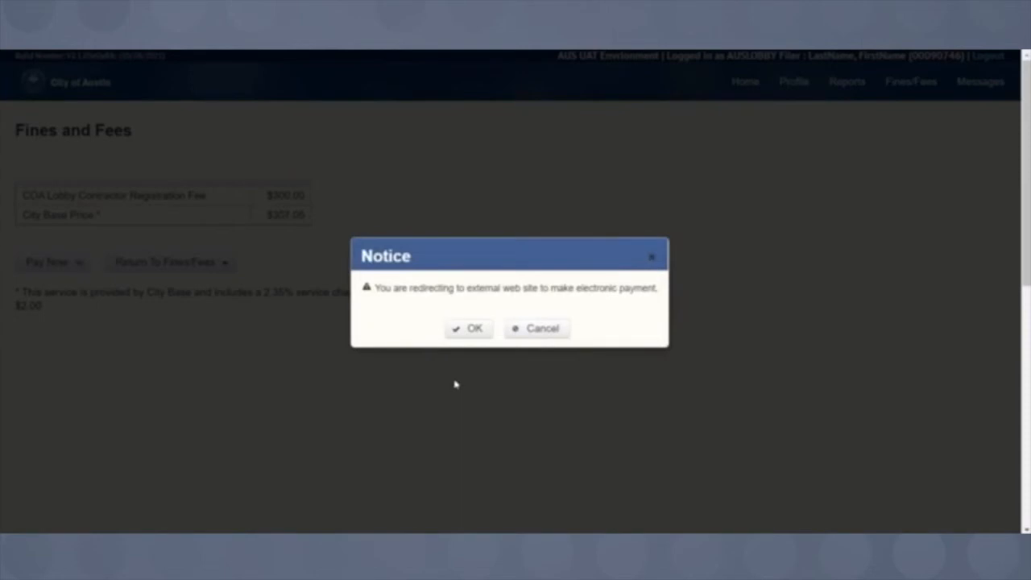
- Accept the redirect notice to reach the external City of Austin checkout
click(470, 330)
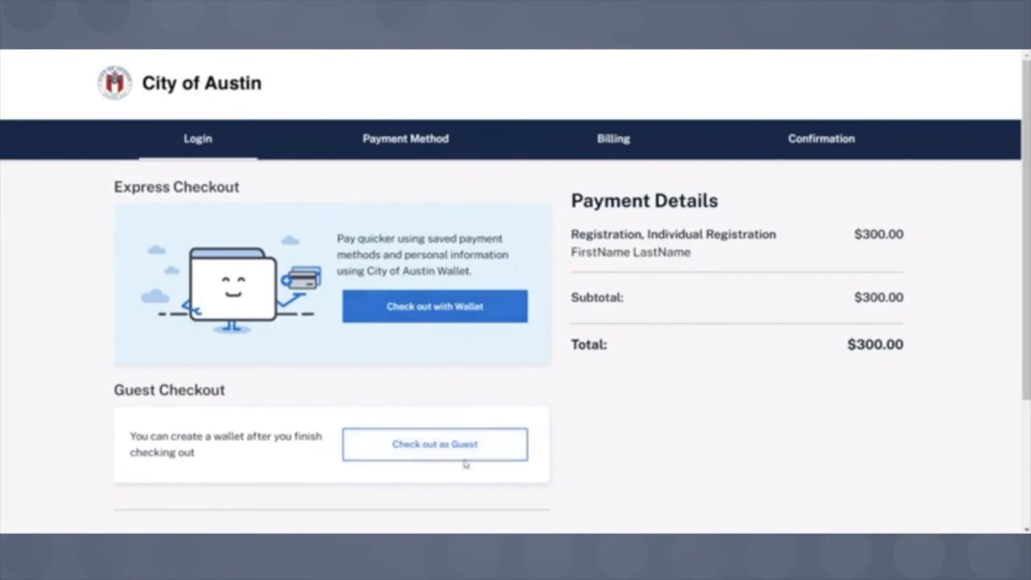
- Check out as a guest and enter the cardholder's name and credit card number
click(436, 449)
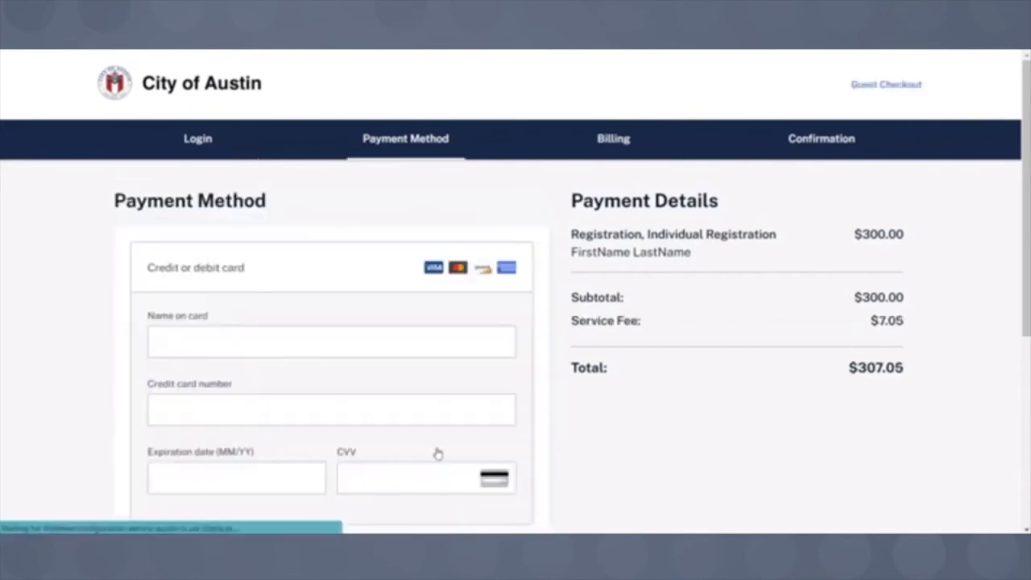
scroll(145, 282, down, 1)
click(186, 272)
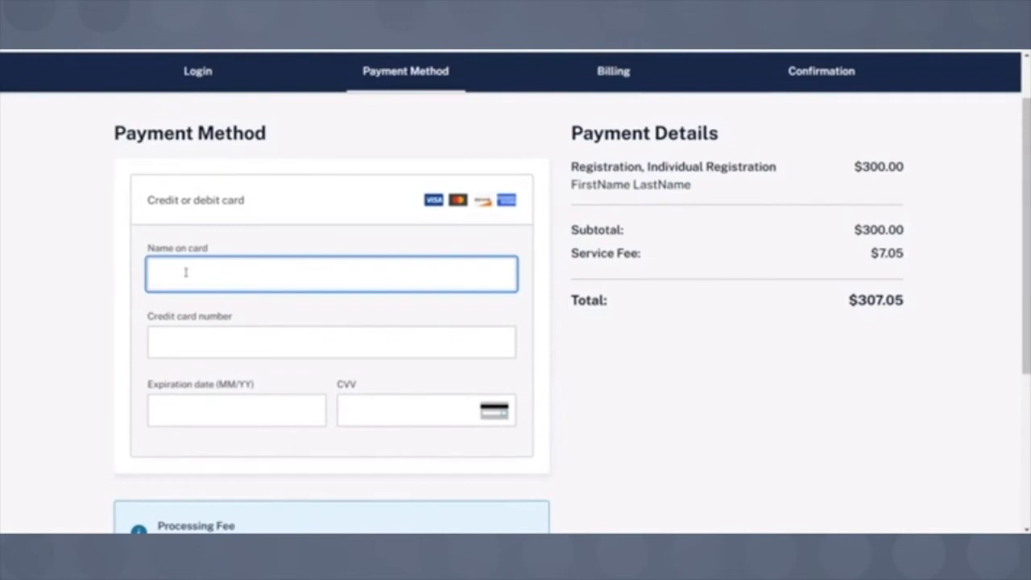
text(FirstName LastName)
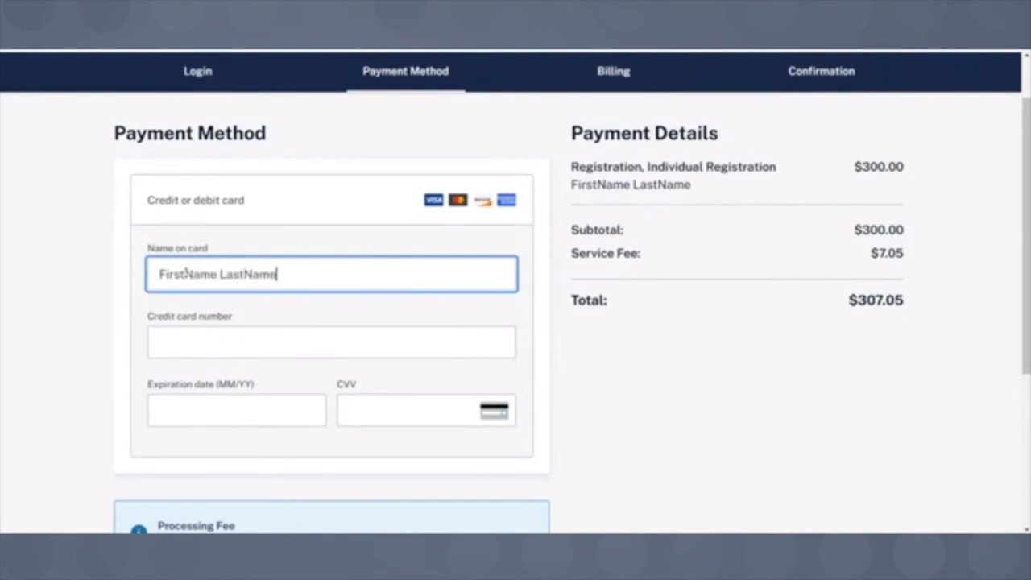
click(171, 343)
text(4111 1111 1111 1111)
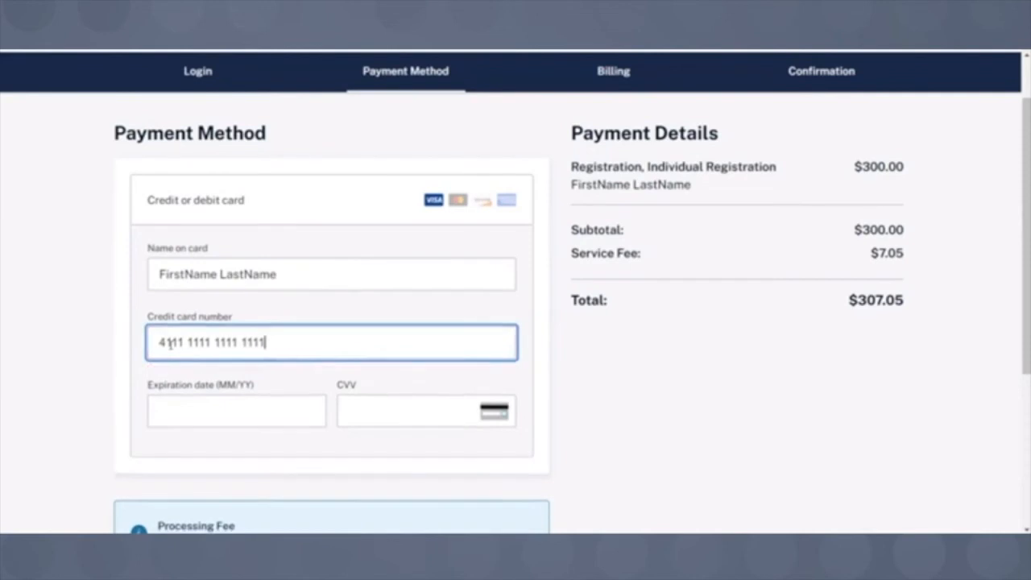
- Add the card's expiration date and CVV, then proceed to the billing address step
click(179, 412)
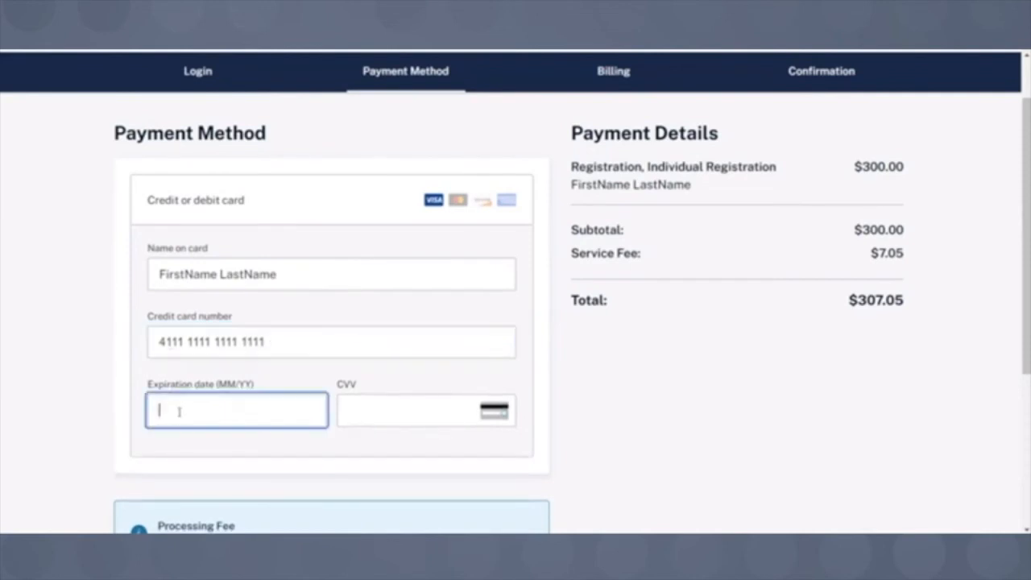
text(04/)
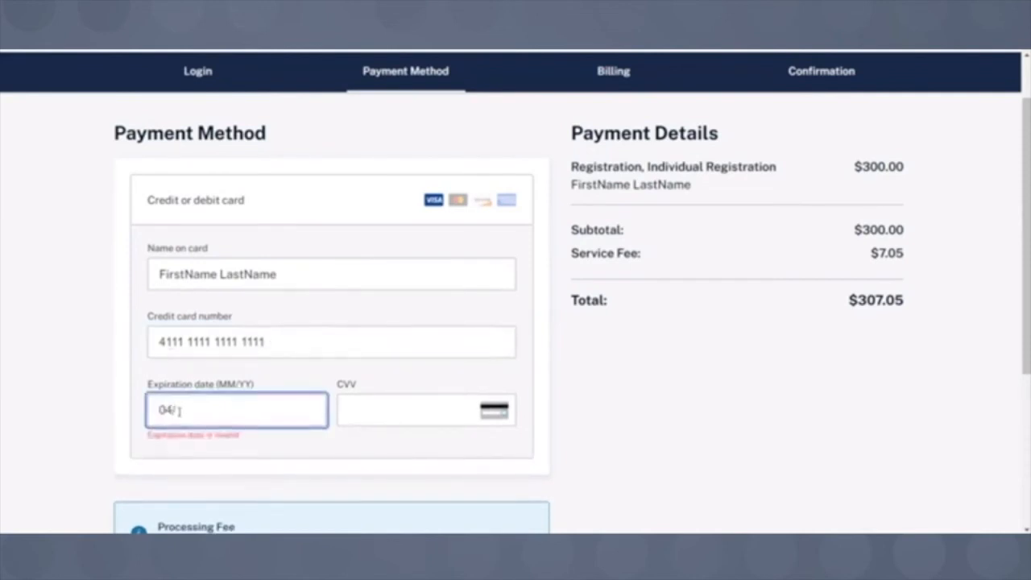
text(25)
click(443, 411)
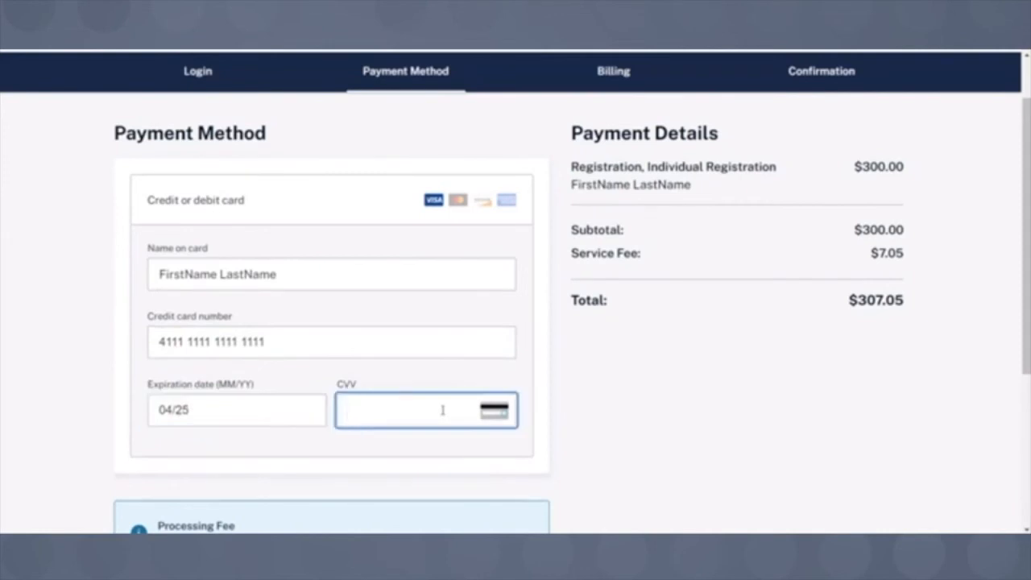
text(112)
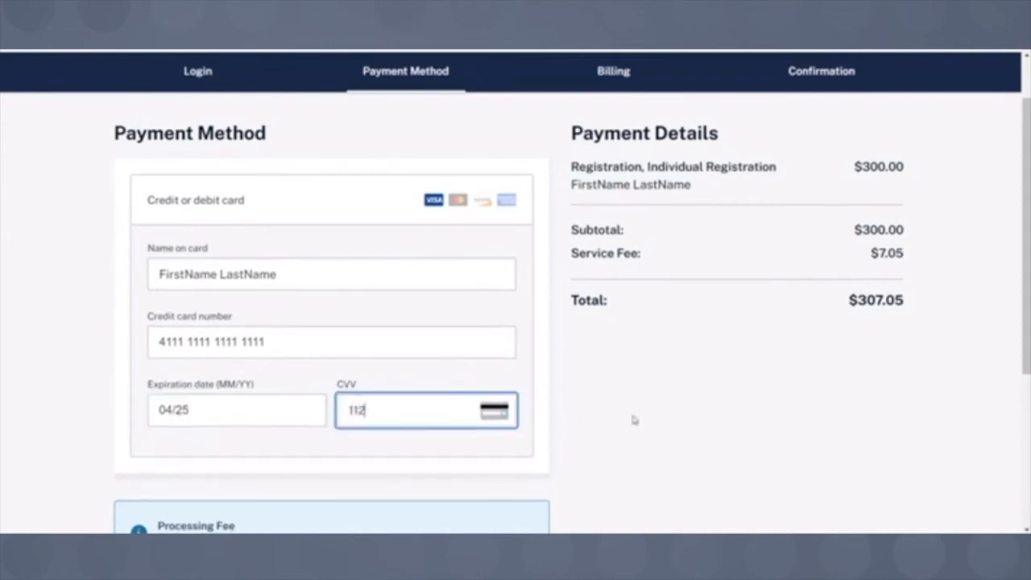
click(638, 417)
scroll(642, 417, down, 2)
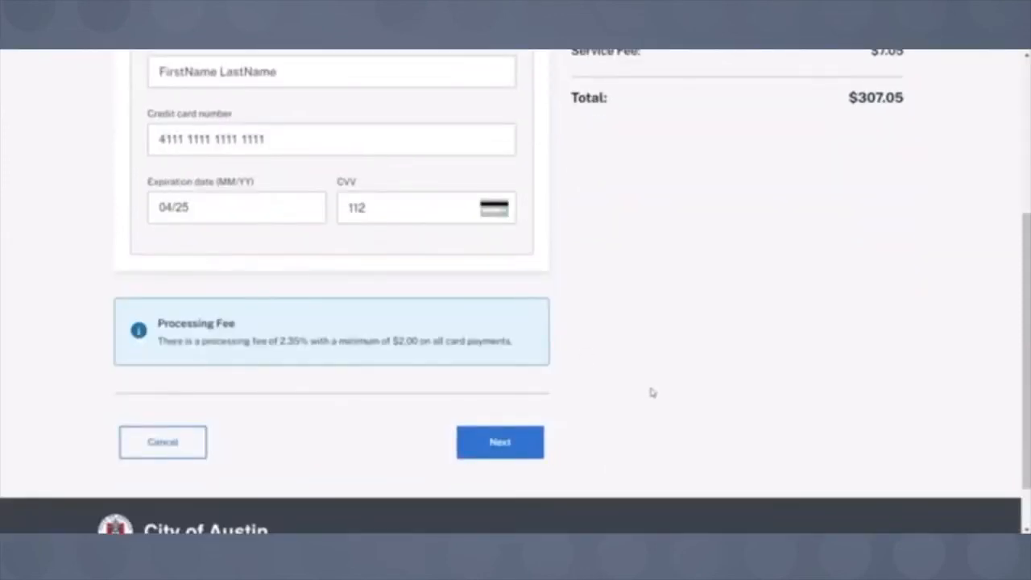
click(500, 442)
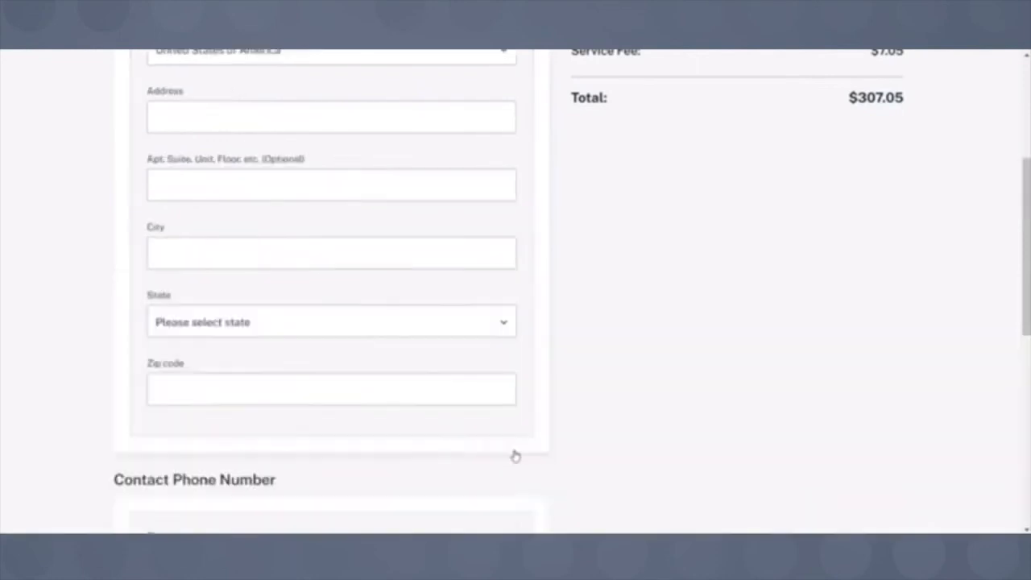
- Enter the billing street address and city
scroll(610, 439, down, 1)
scroll(610, 439, down, 2)
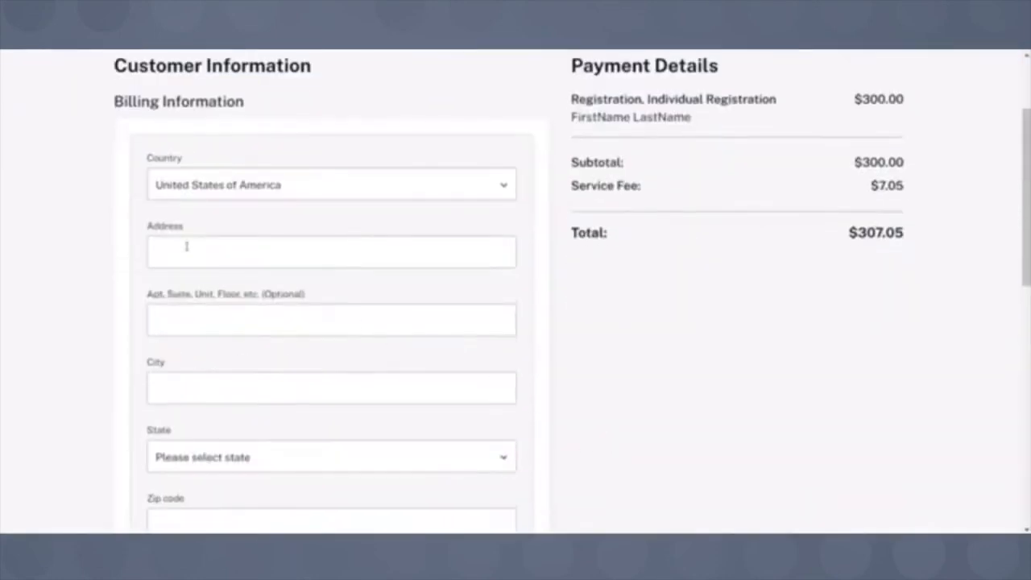
click(179, 254)
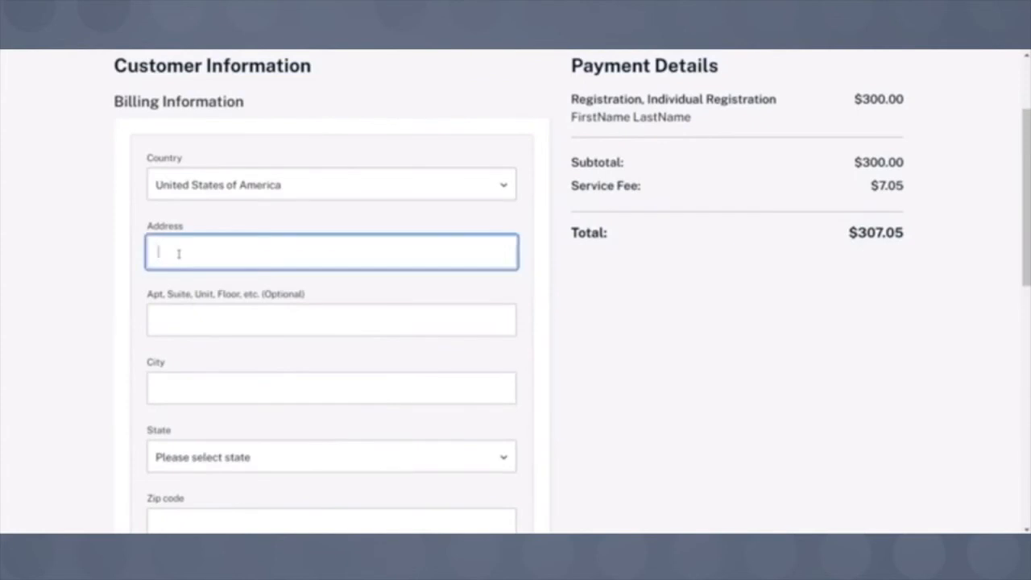
text(301 W. 2nd ST.)
click(179, 387)
text(Austin)
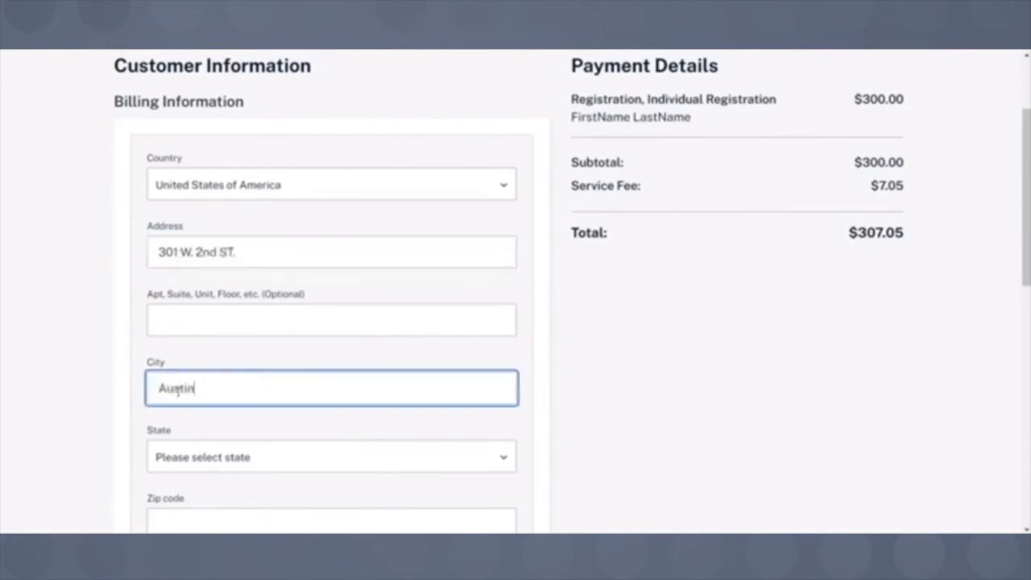
- Choose Texas as the billing state and fill in the zip code
click(240, 241)
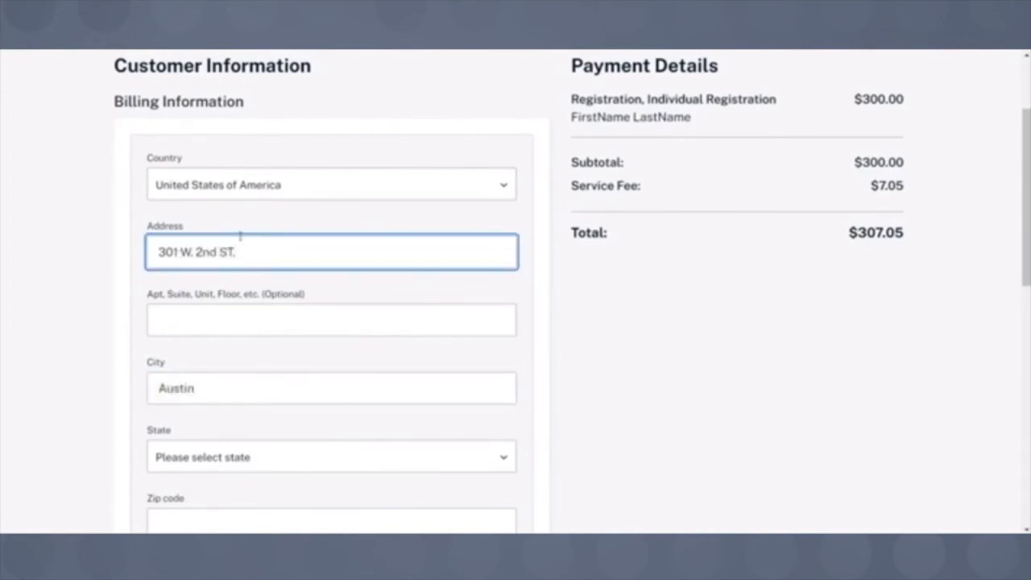
scroll(240, 242, down, 2)
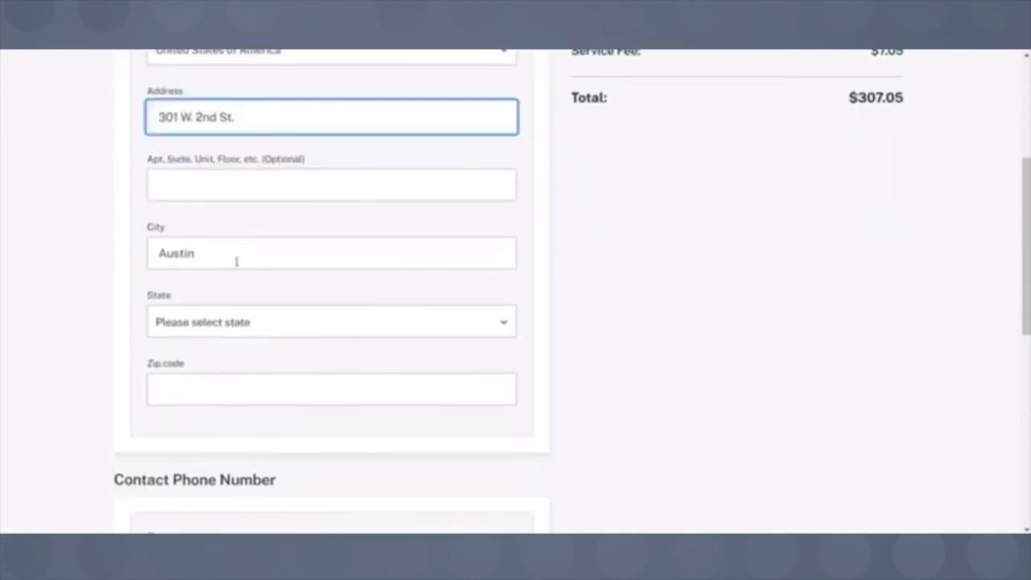
click(242, 322)
scroll(249, 416, down, 8)
scroll(248, 415, down, 10)
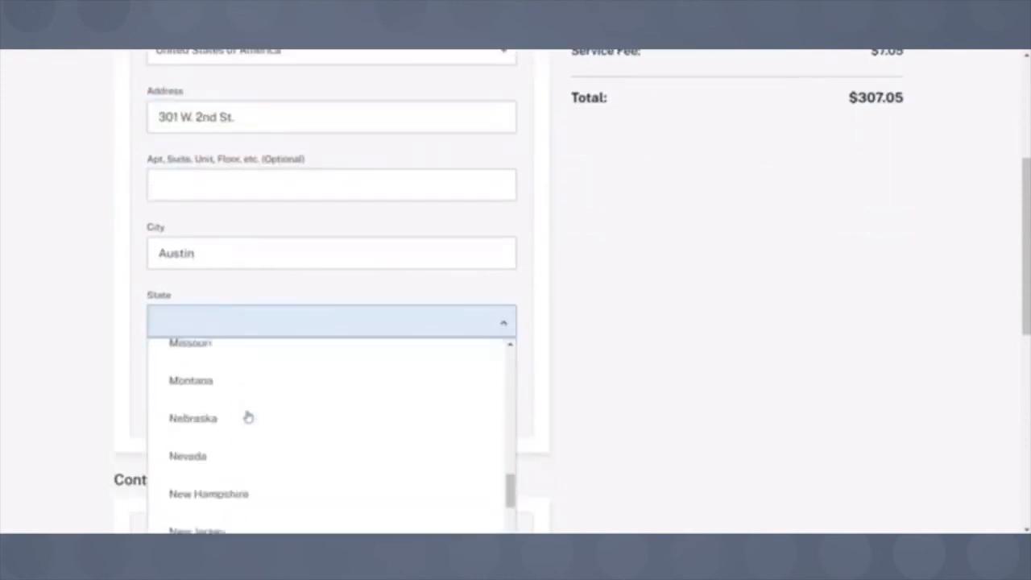
scroll(245, 415, up, 1)
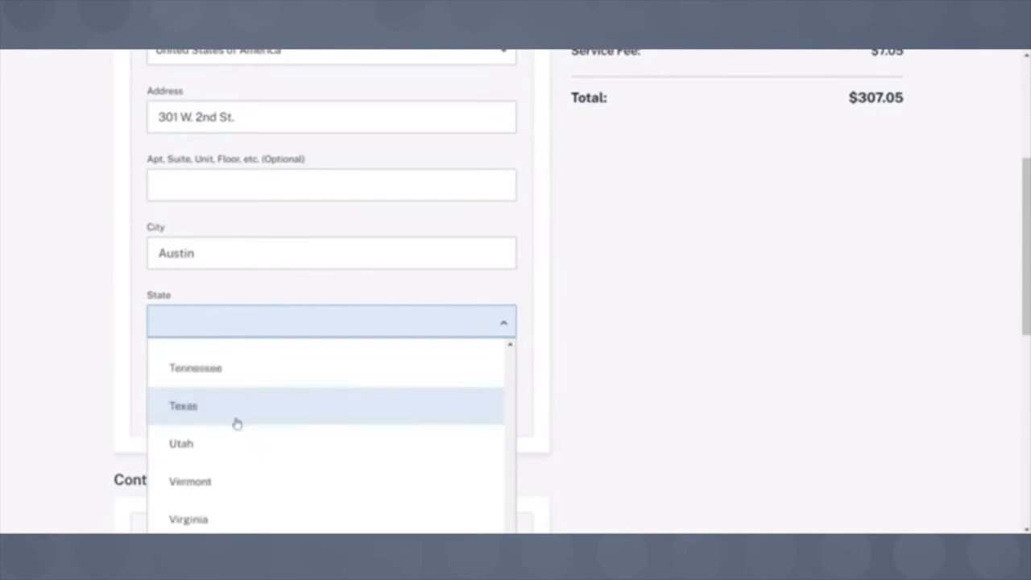
click(235, 420)
click(186, 392)
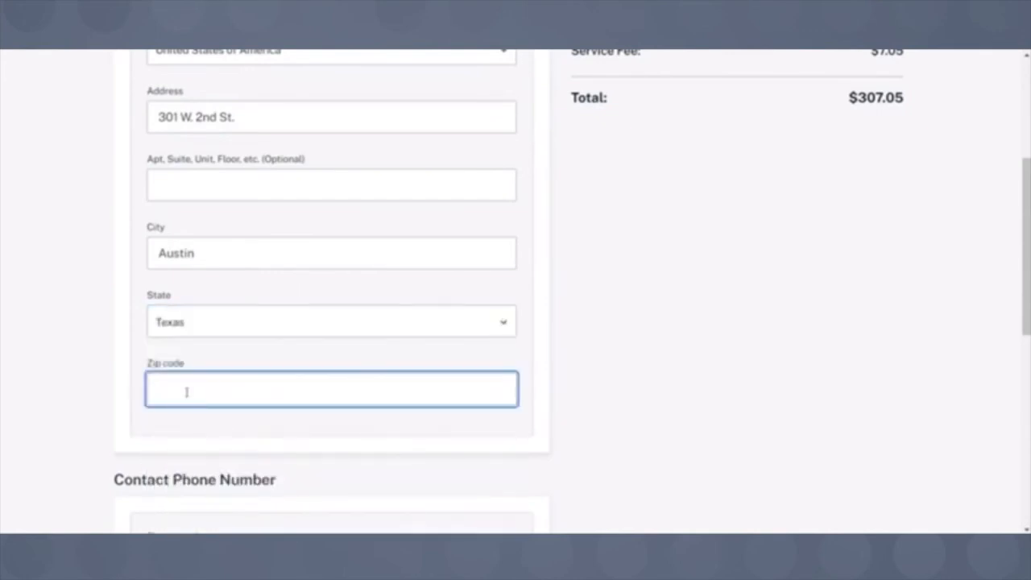
text(19406)
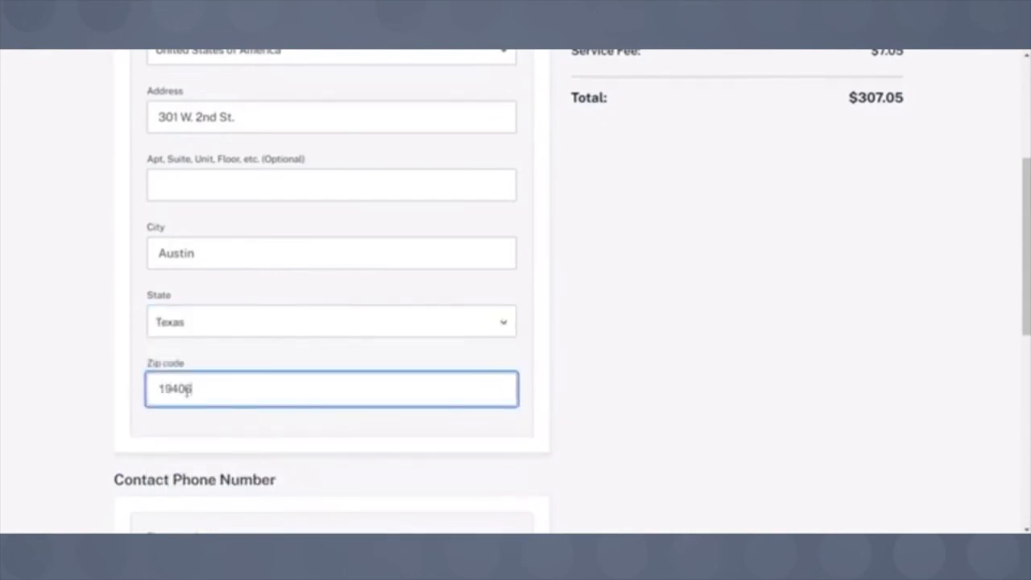
click(69, 286)
- Add the contact phone number and e-mail address, then submit for review
scroll(68, 286, down, 5)
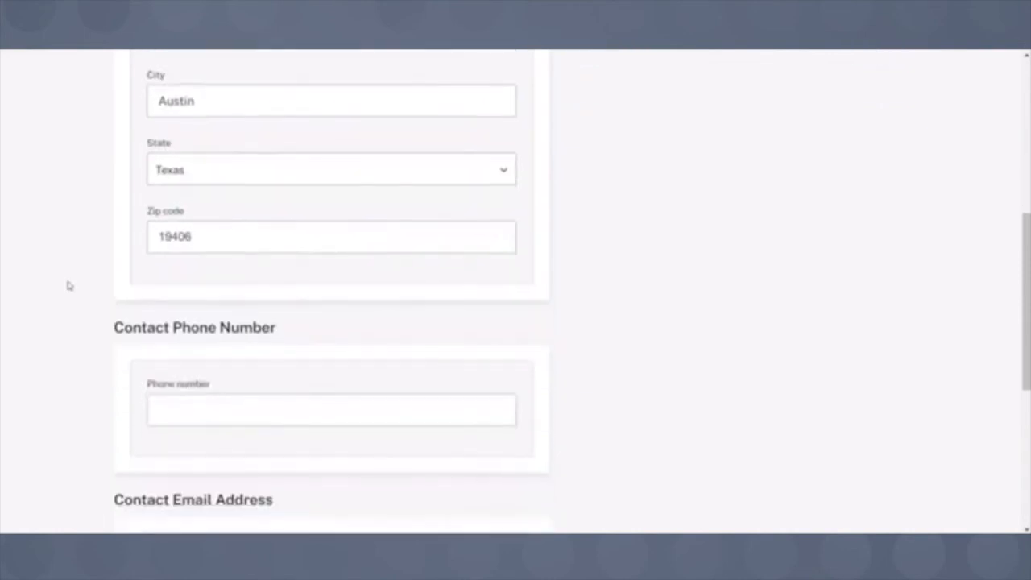
click(162, 295)
text(61297)
text(9005)
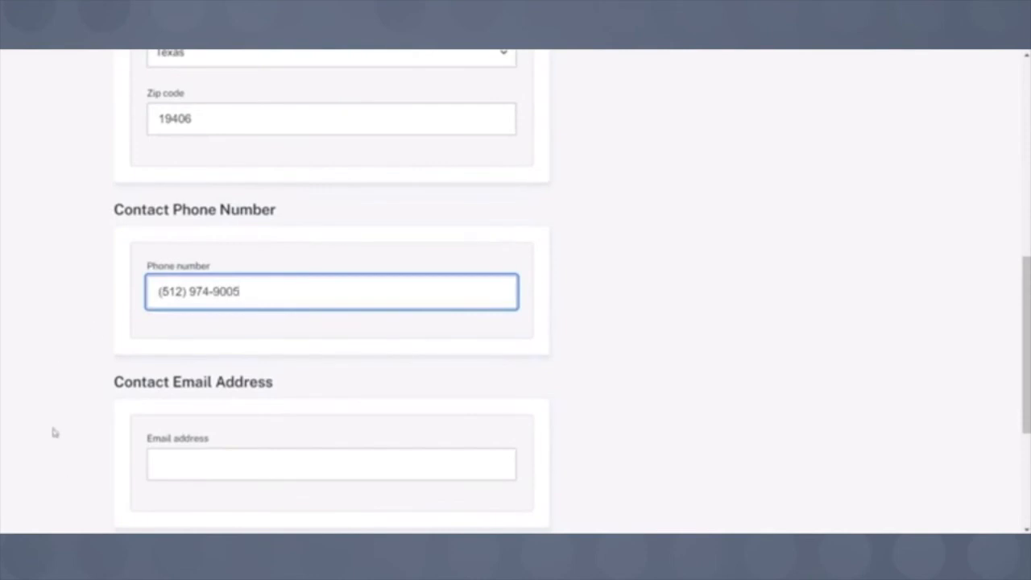
scroll(160, 418, down, 1)
click(160, 412)
scroll(89, 341, down, 1)
text(firstna)
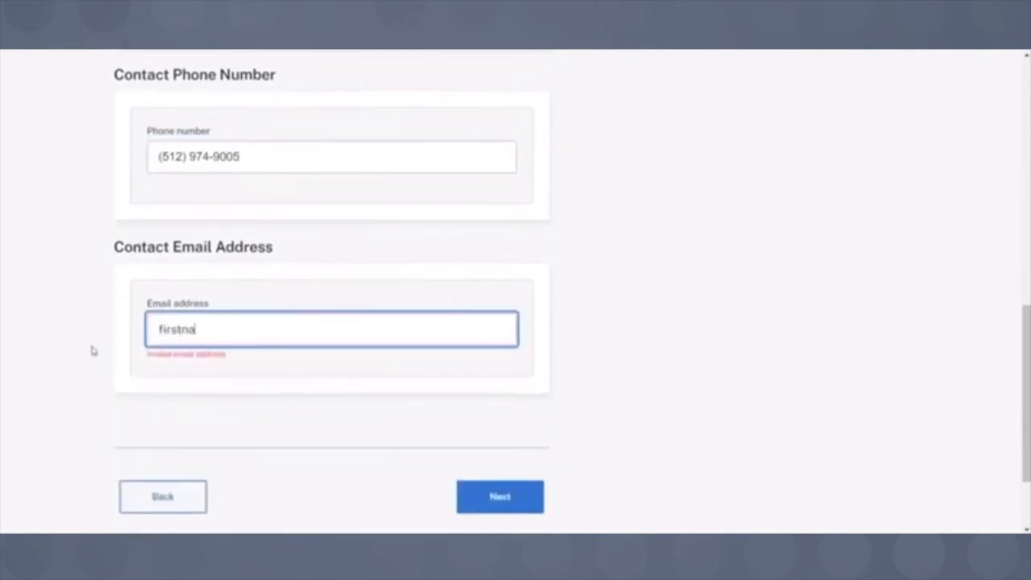
text(me.lastname@austin)
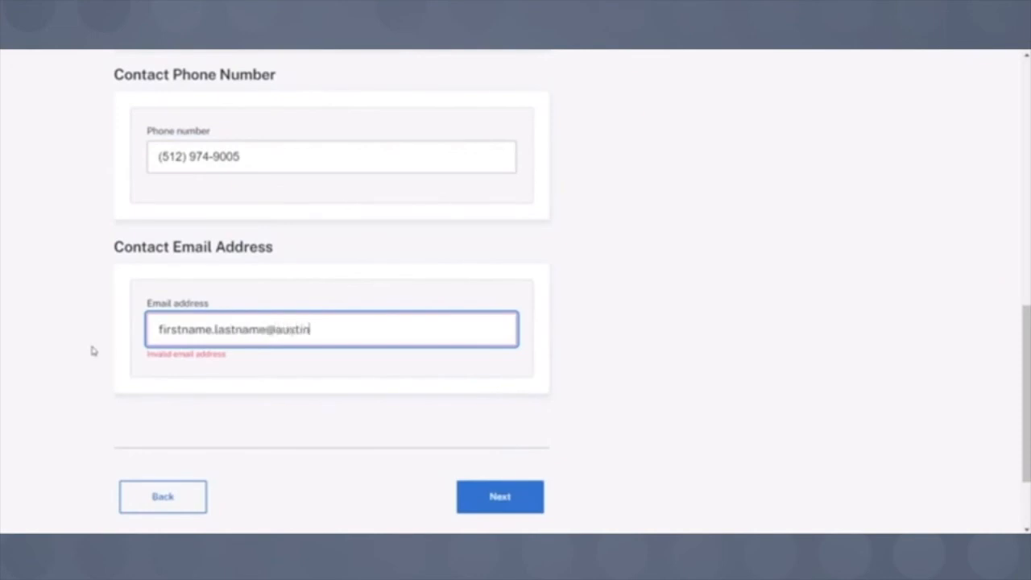
text(texas.gov)
click(93, 351)
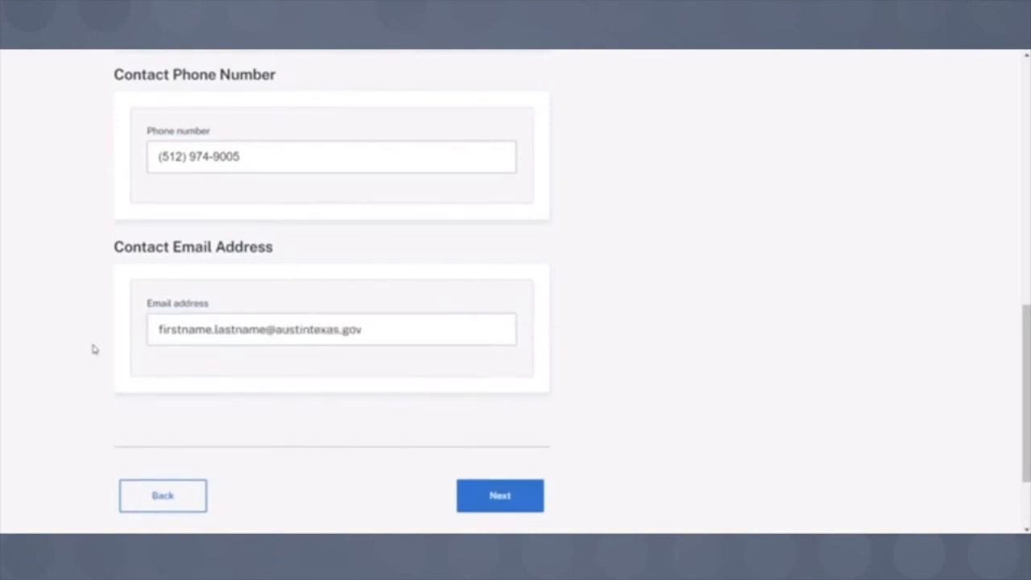
click(512, 502)
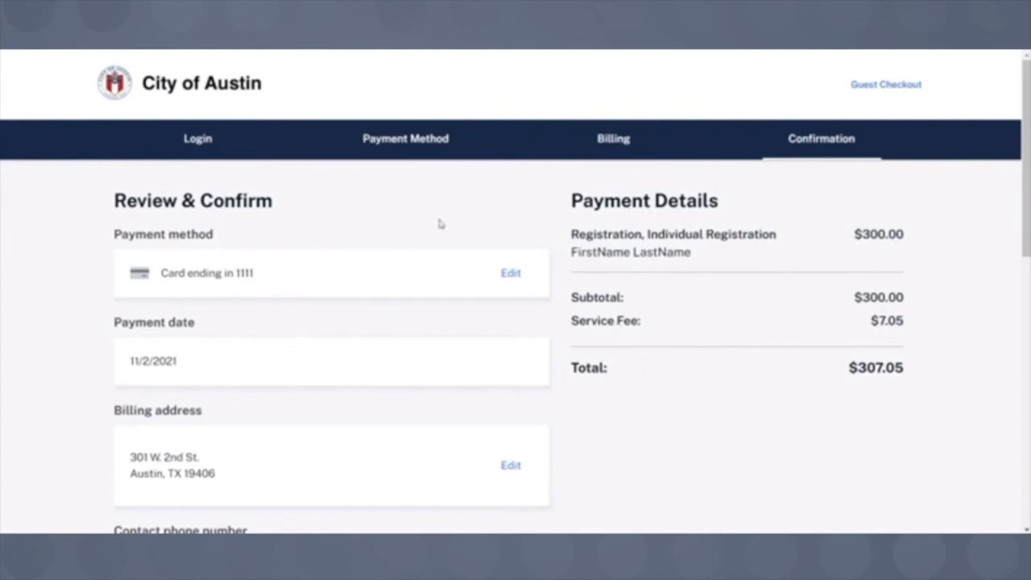
- Accept the Terms and Conditions, pass the hCaptcha check, and pay the $307.05 fee
scroll(612, 250, down, 3)
scroll(620, 253, down, 4)
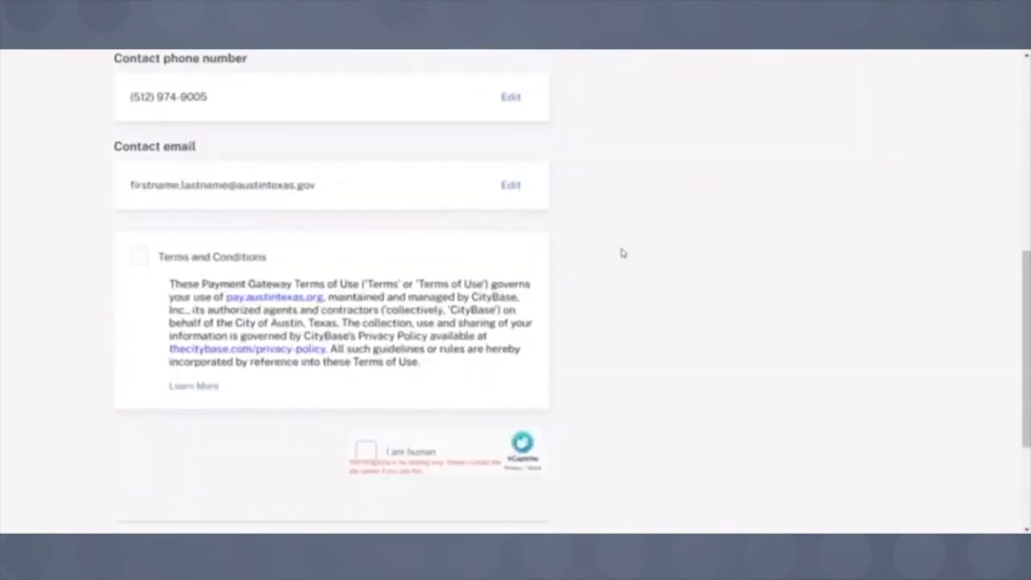
click(138, 261)
scroll(270, 443, down, 2)
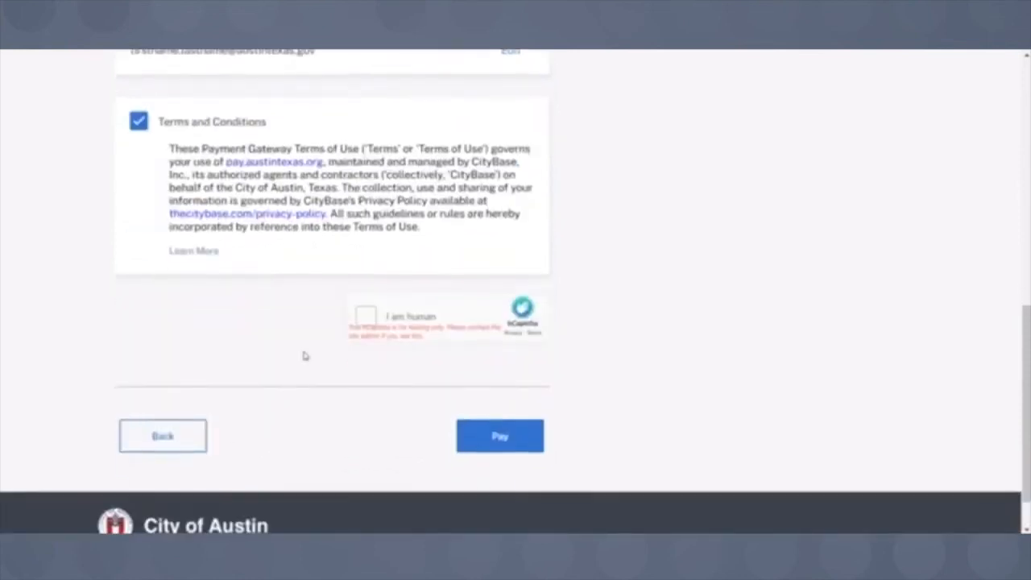
click(364, 318)
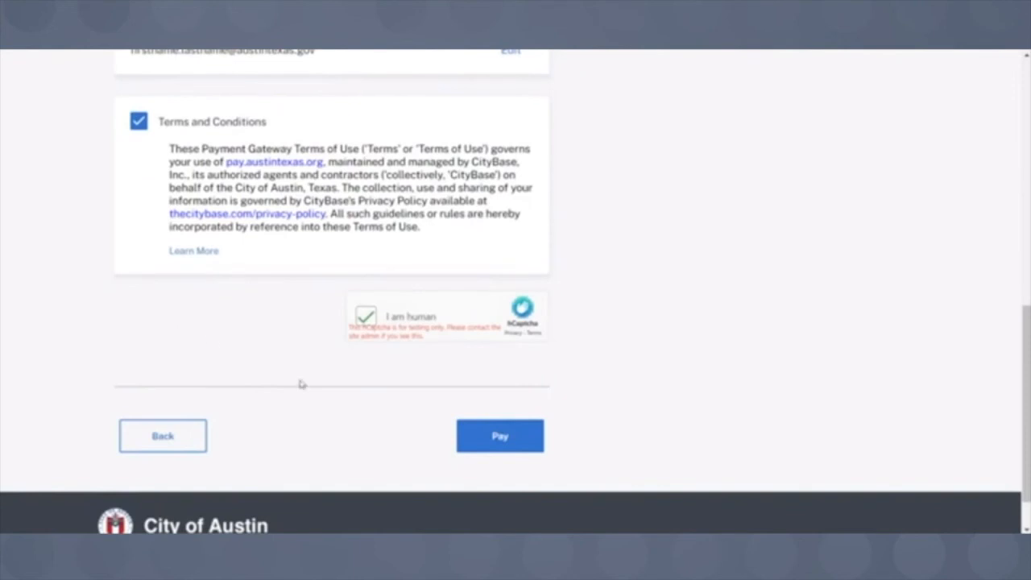
click(497, 449)
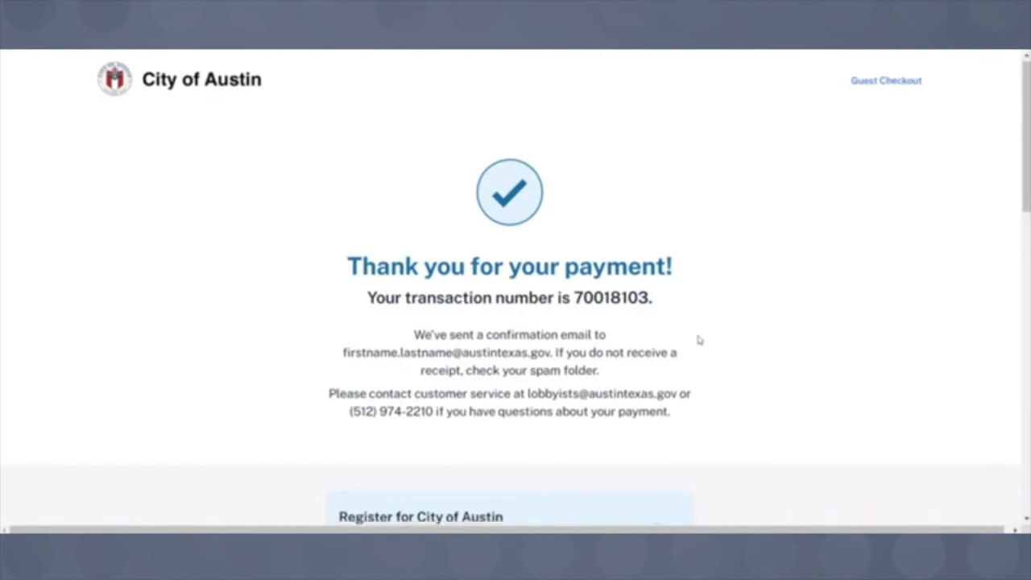
- Skip wallet registration and continue back to the Lobby Registration E-Payment page
scroll(701, 332, down, 2)
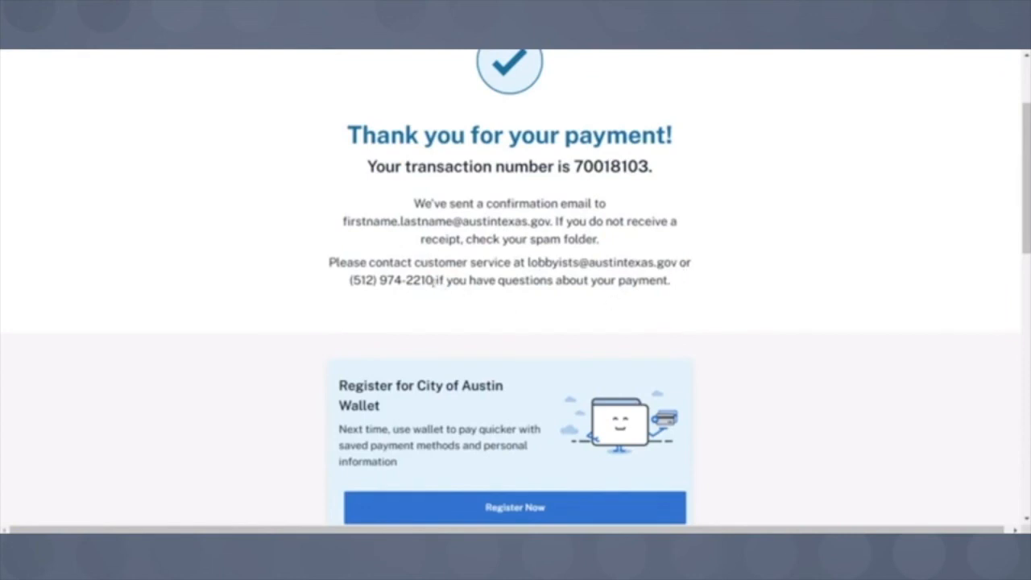
scroll(279, 277, down, 1)
scroll(253, 282, down, 5)
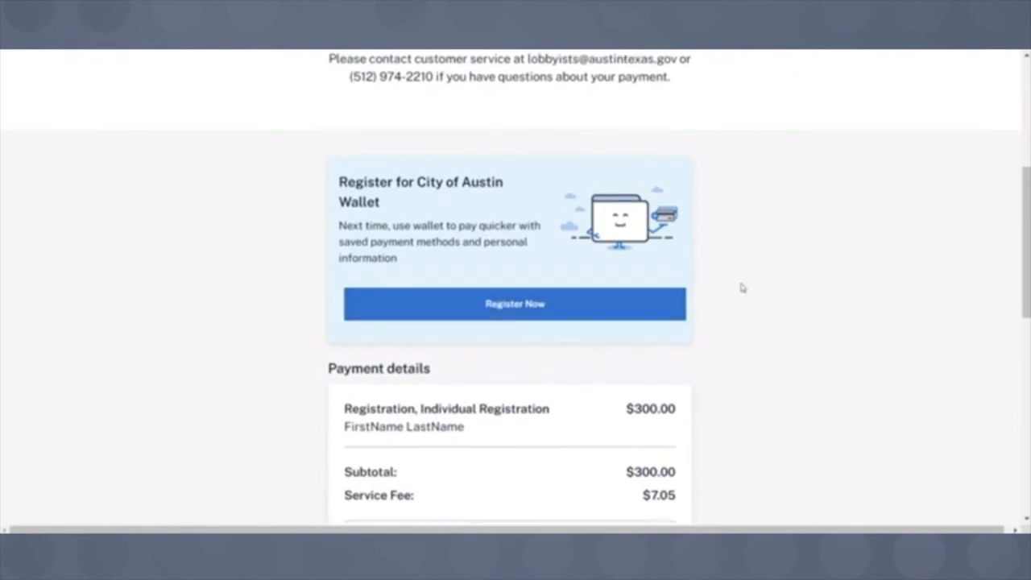
scroll(742, 288, down, 8)
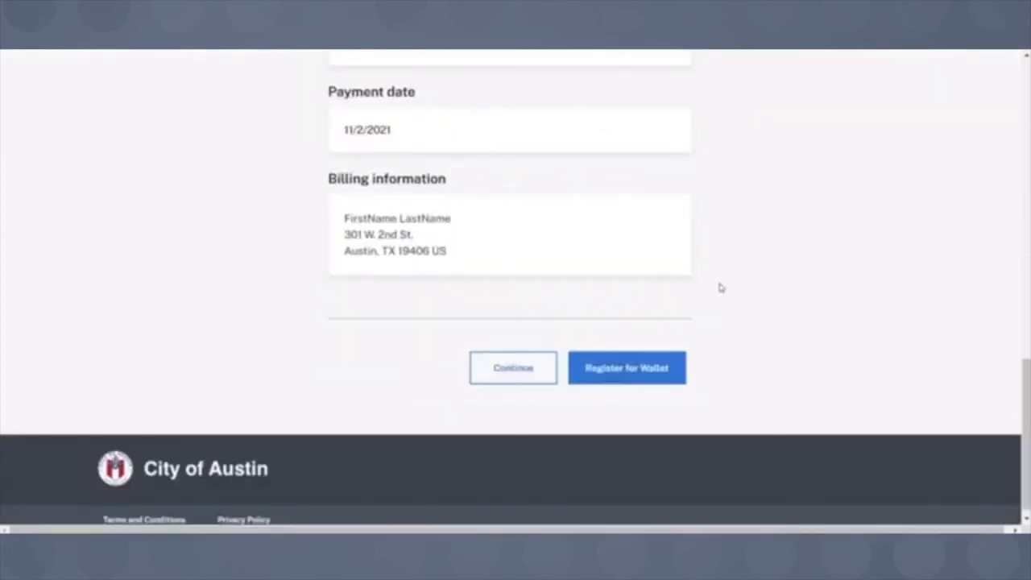
click(507, 384)
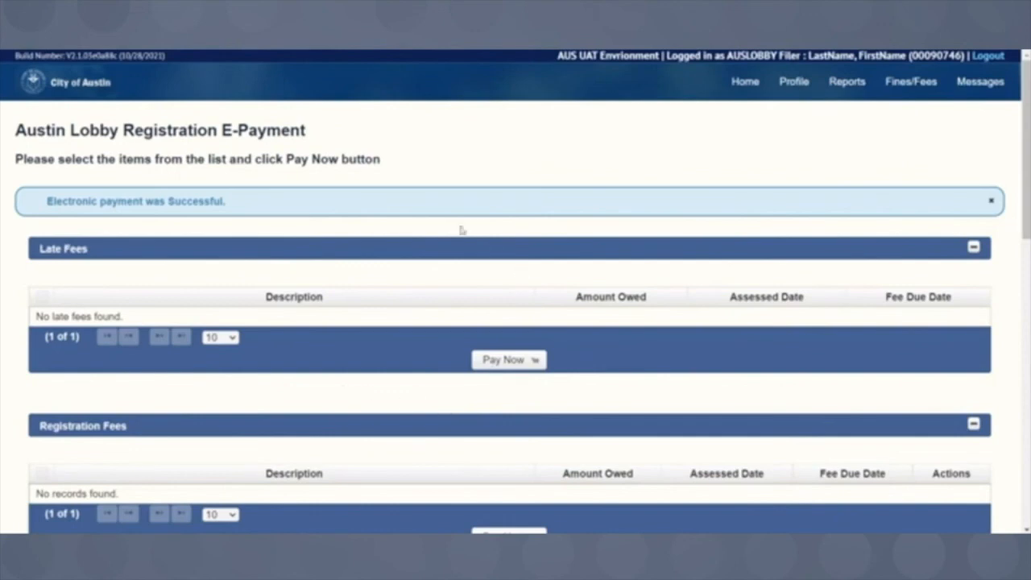
- Check the successful e-payment confirmation, then return to the filer's home dashboard
scroll(392, 296, down, 2)
scroll(394, 278, down, 1)
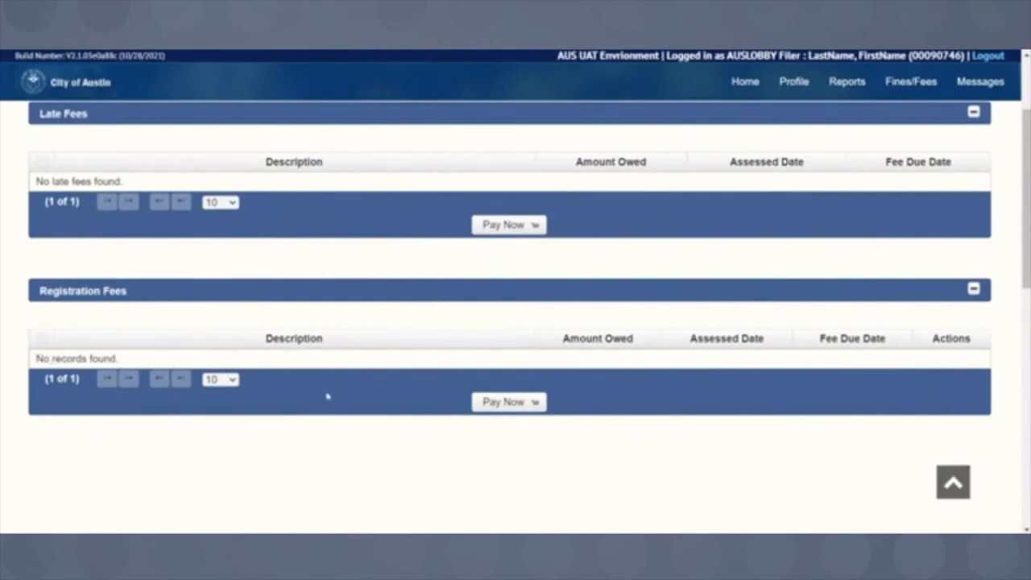
scroll(328, 396, up, 2)
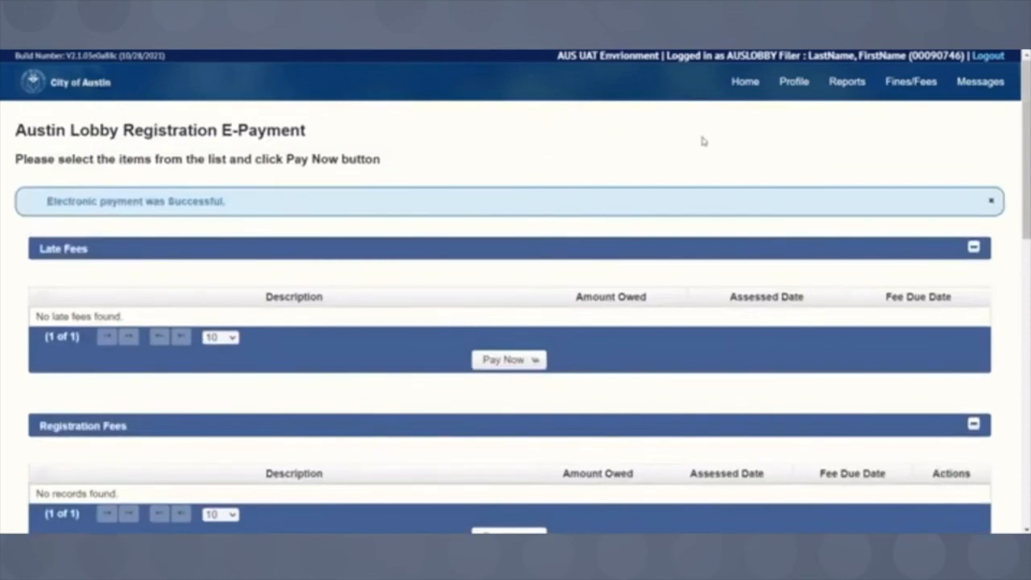
click(743, 85)
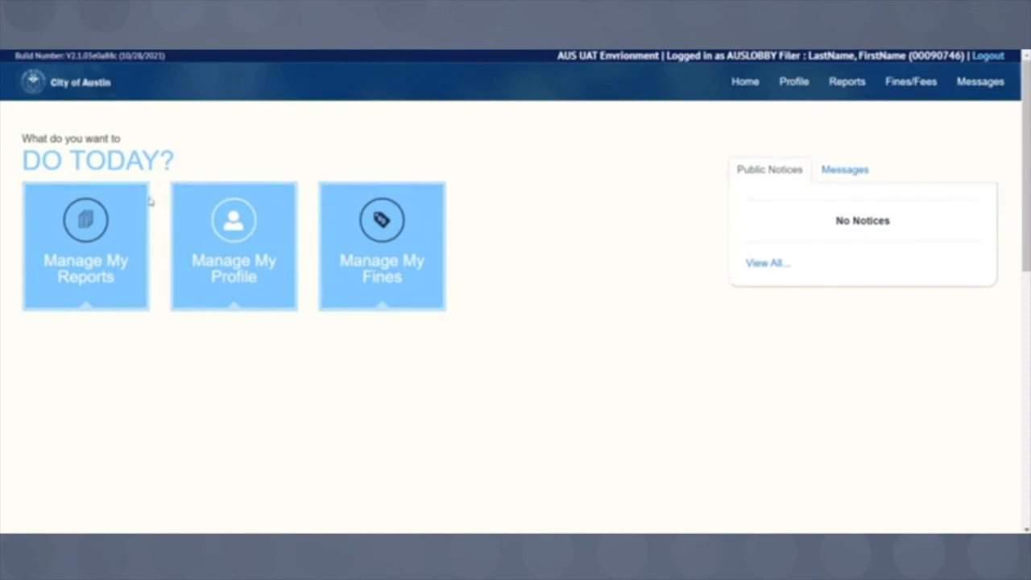
- Open Manage My Reports and find the filed Austin Lobby Registration Report for 11/02/2021–11/01/2022
click(92, 274)
scroll(571, 195, down, 3)
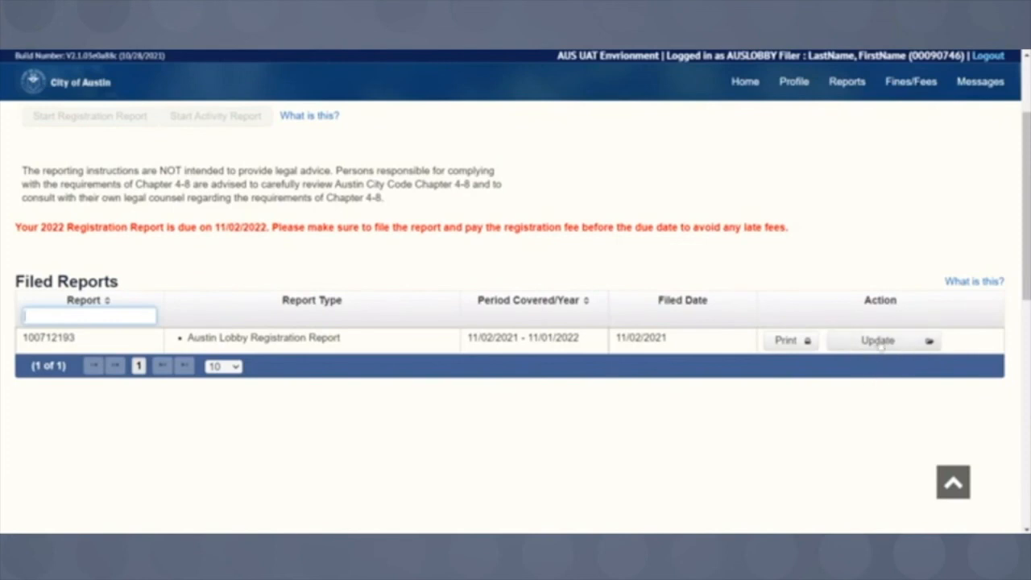
scroll(736, 386, up, 3)
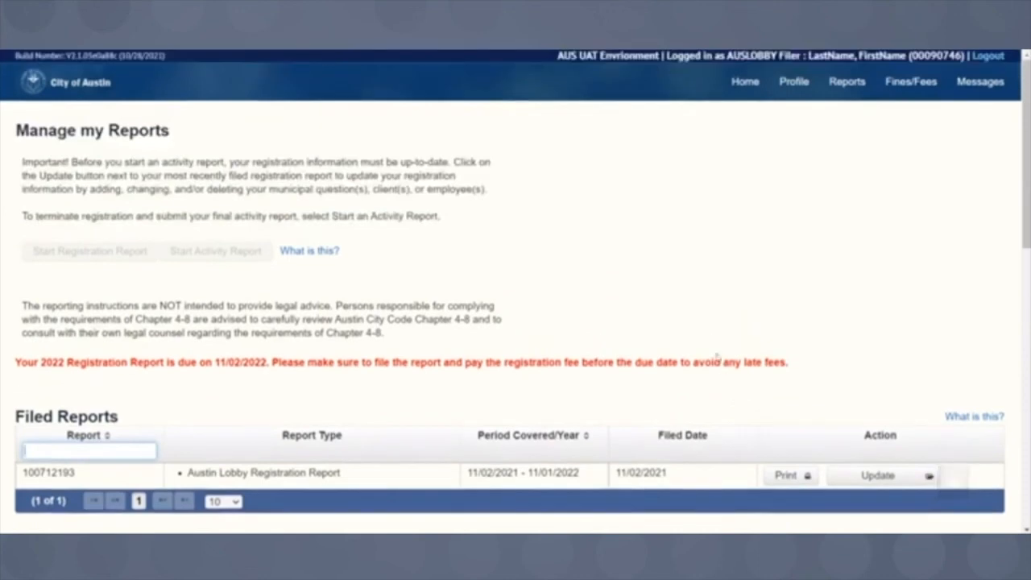